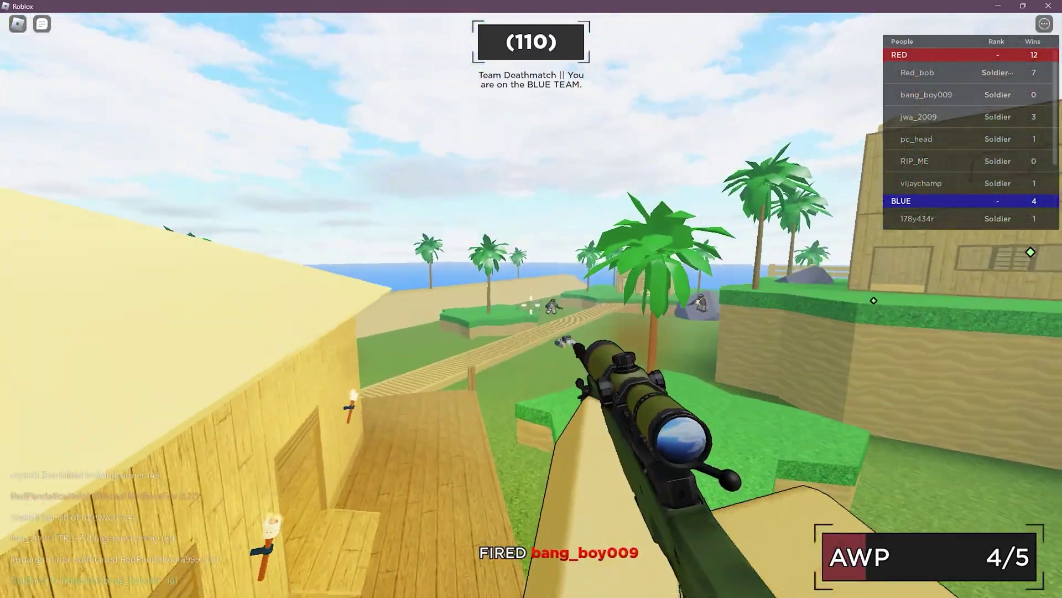
pyautogui.click(531, 304)
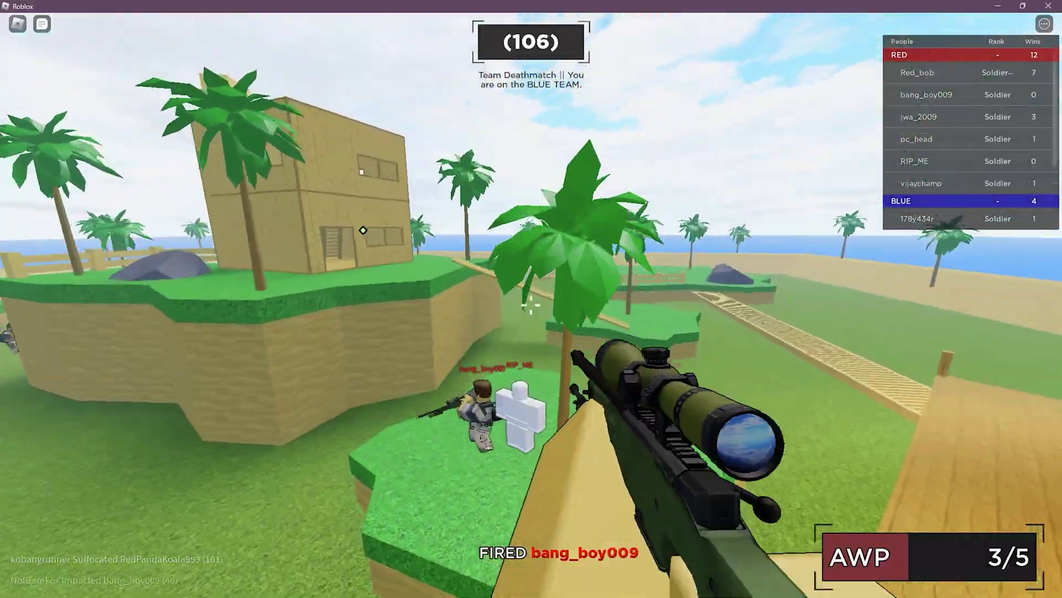
# Step: Fire three AWP sniper shots at enemies in the Team Deathmatch match
pyautogui.click(531, 305)
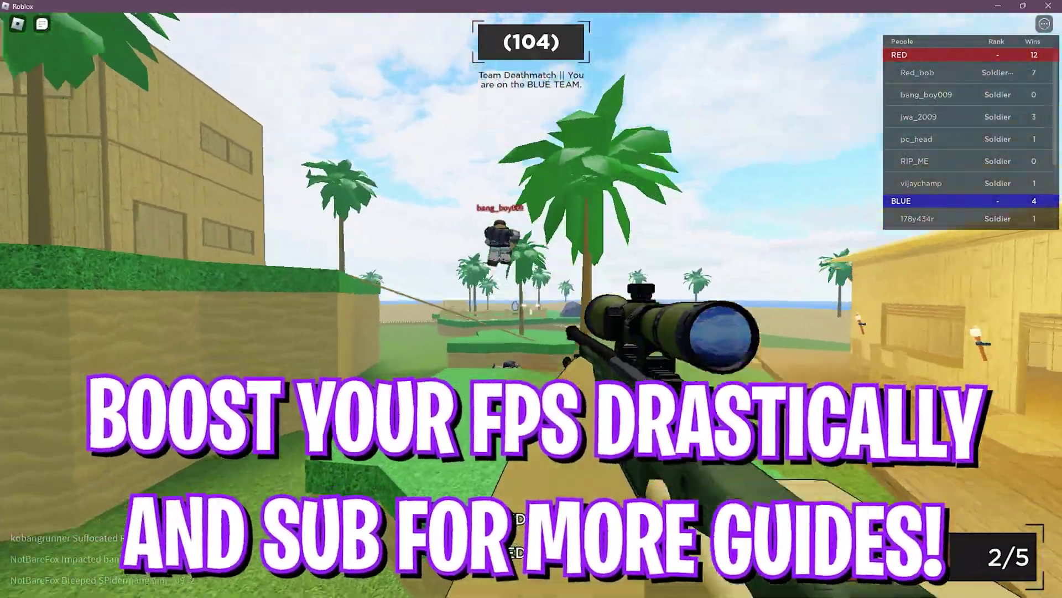
pyautogui.click(531, 304)
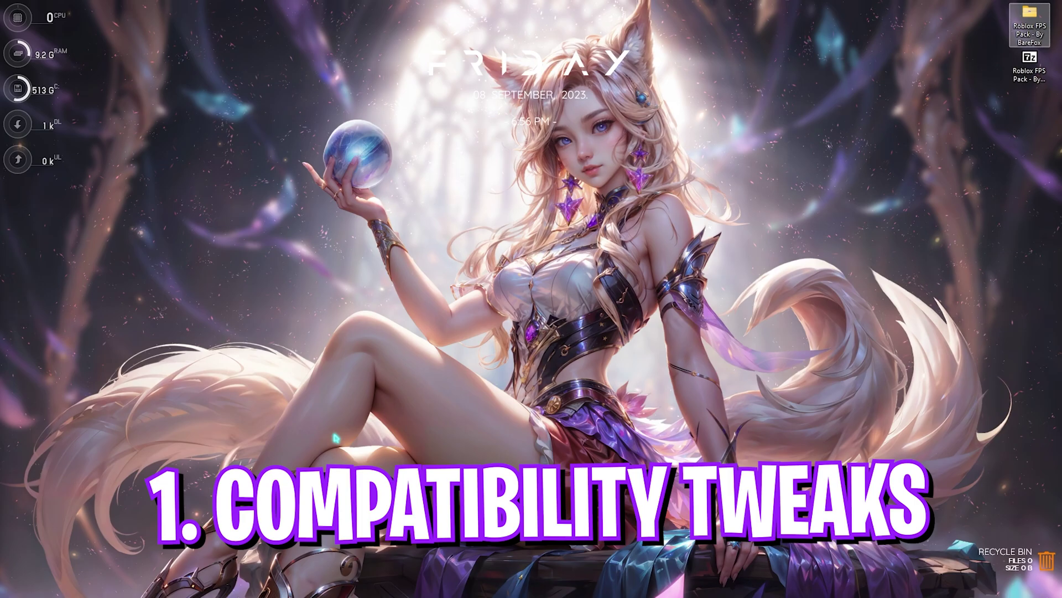
# Step: Search 'robl' and follow Roblox Player's file location to RobloxPlayerLauncher.exe in version-5b9b1cf48f794a49
pyautogui.press('super')
pyautogui.write('r')
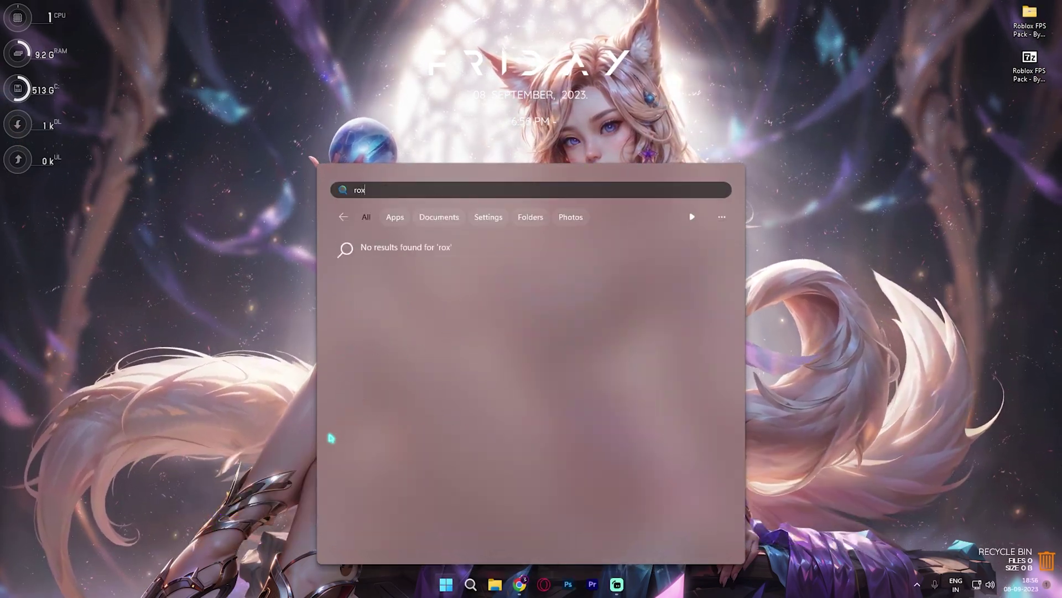
pyautogui.write('obl')
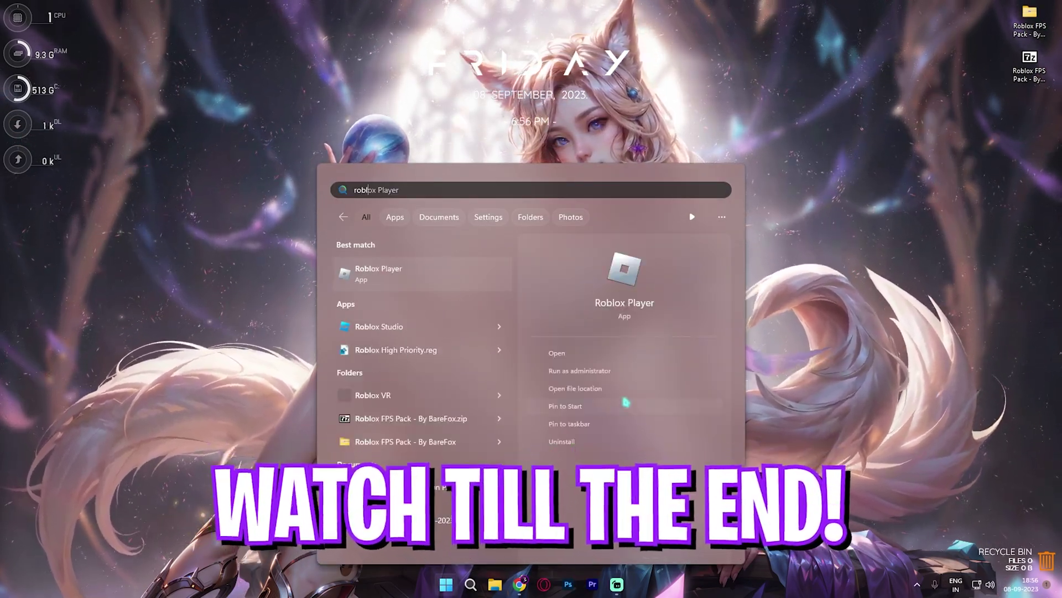
pyautogui.click(575, 389)
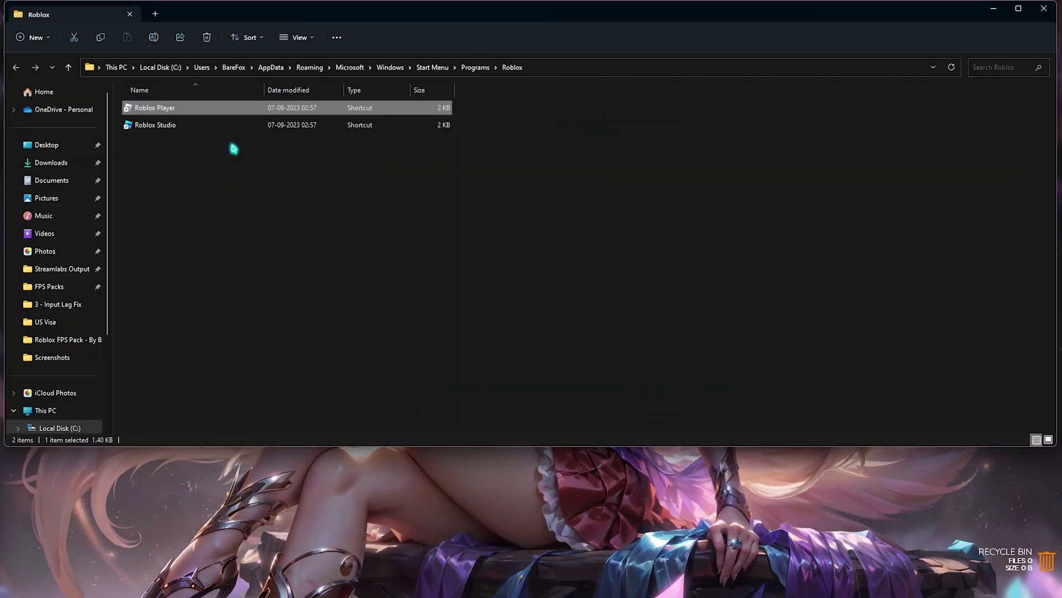
pyautogui.rightClick(211, 112)
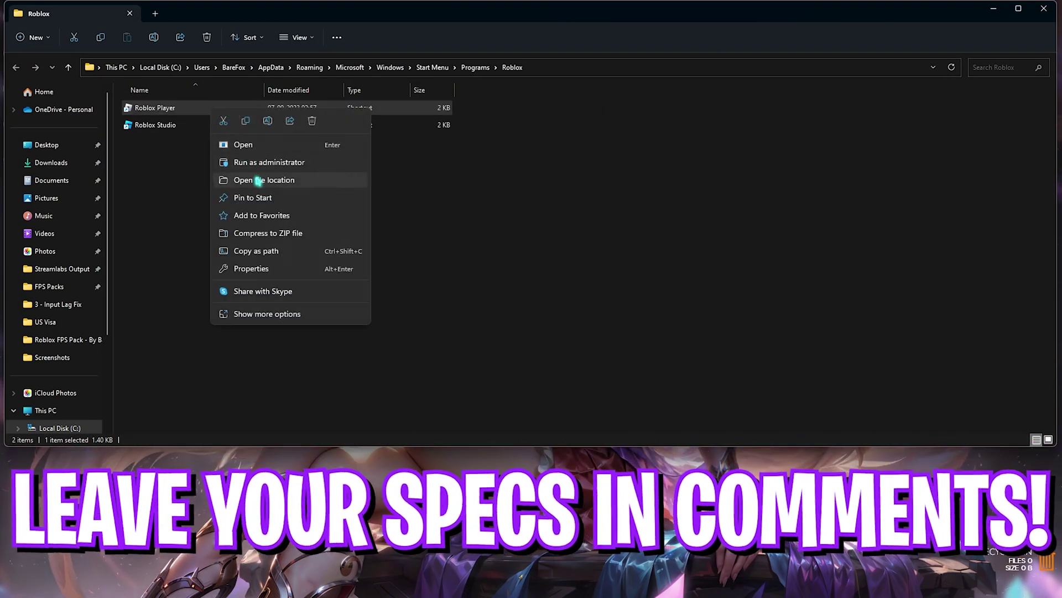
pyautogui.click(242, 178)
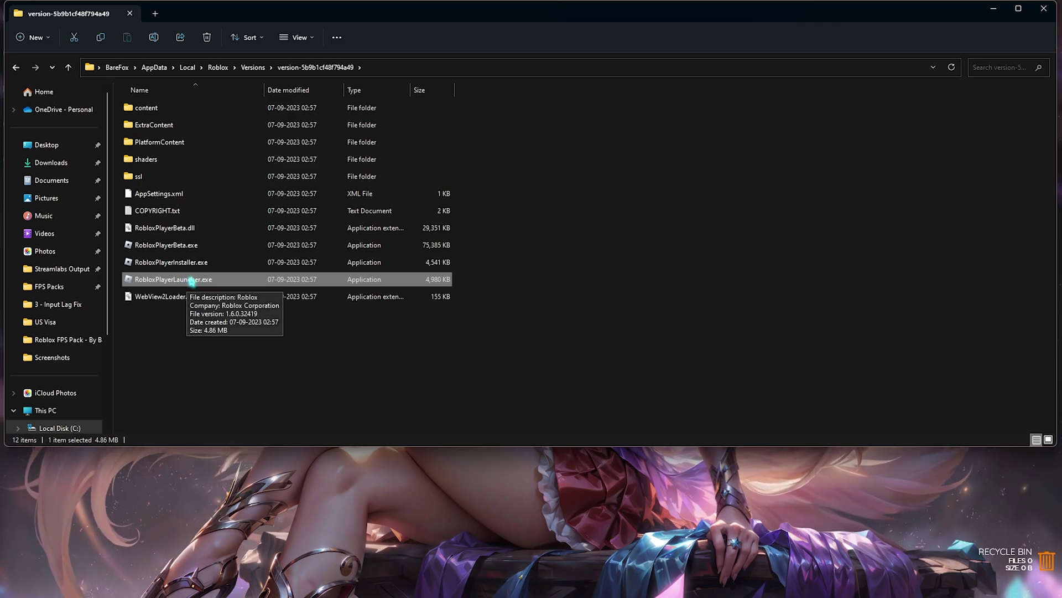
pyautogui.rightClick(191, 281)
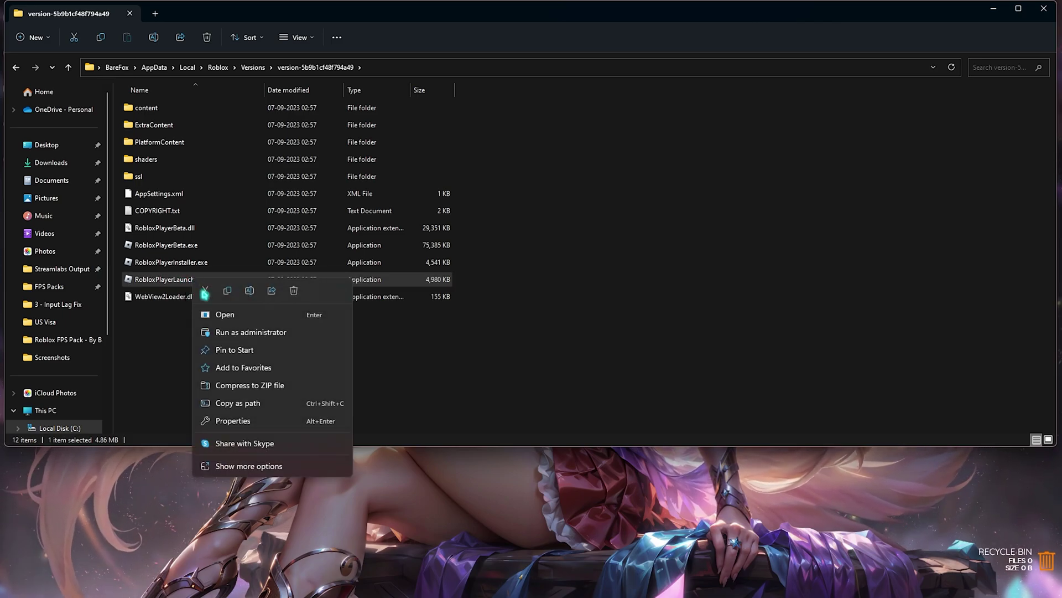
# Step: Disable fullscreen optimizations for RobloxPlayerLauncher.exe and review its high DPI settings
pyautogui.click(229, 422)
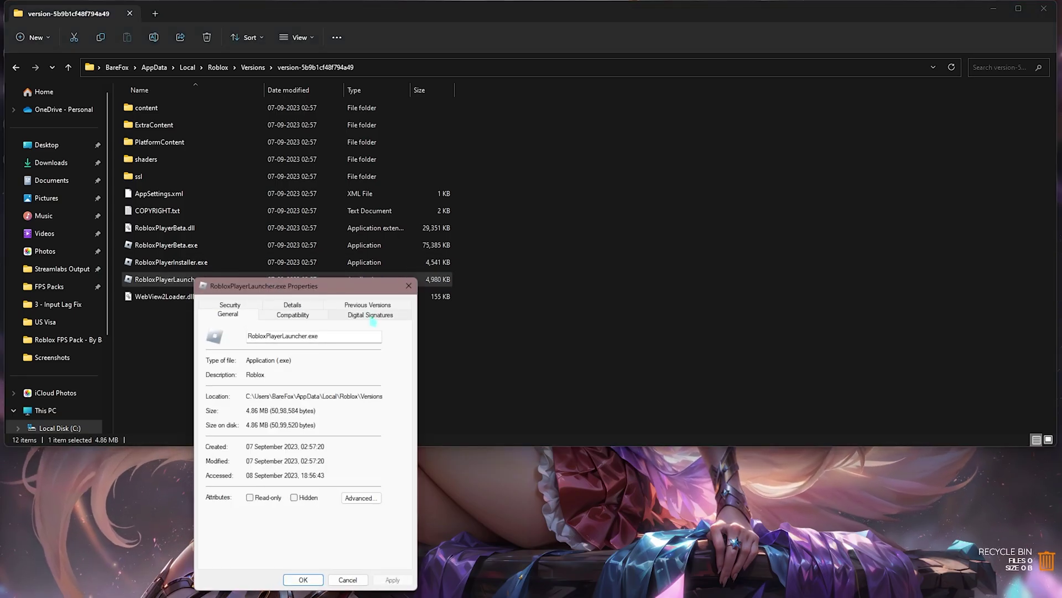
pyautogui.click(304, 317)
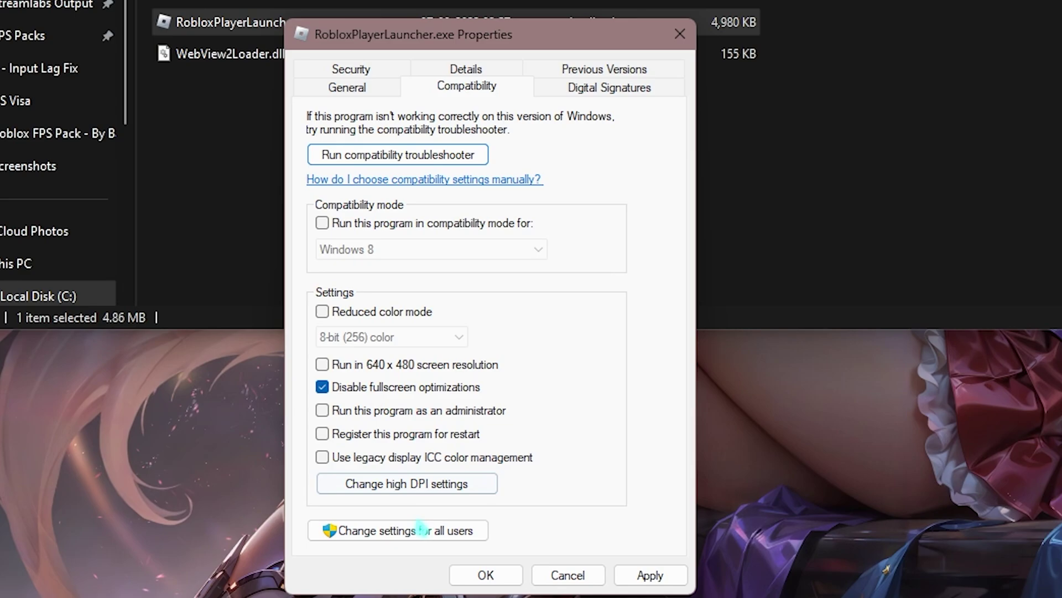
pyautogui.click(380, 491)
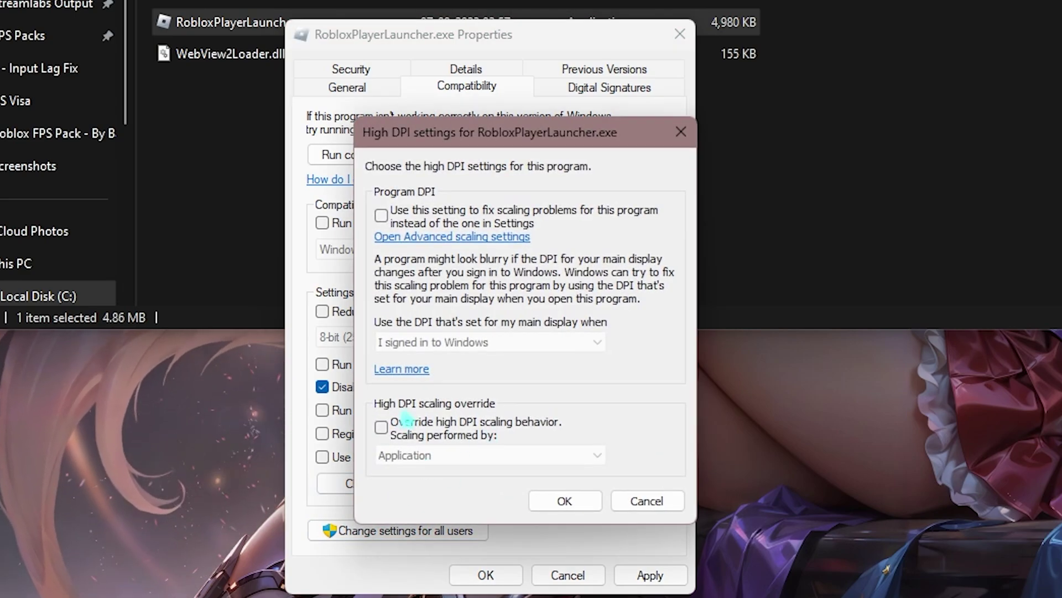
pyautogui.click(549, 496)
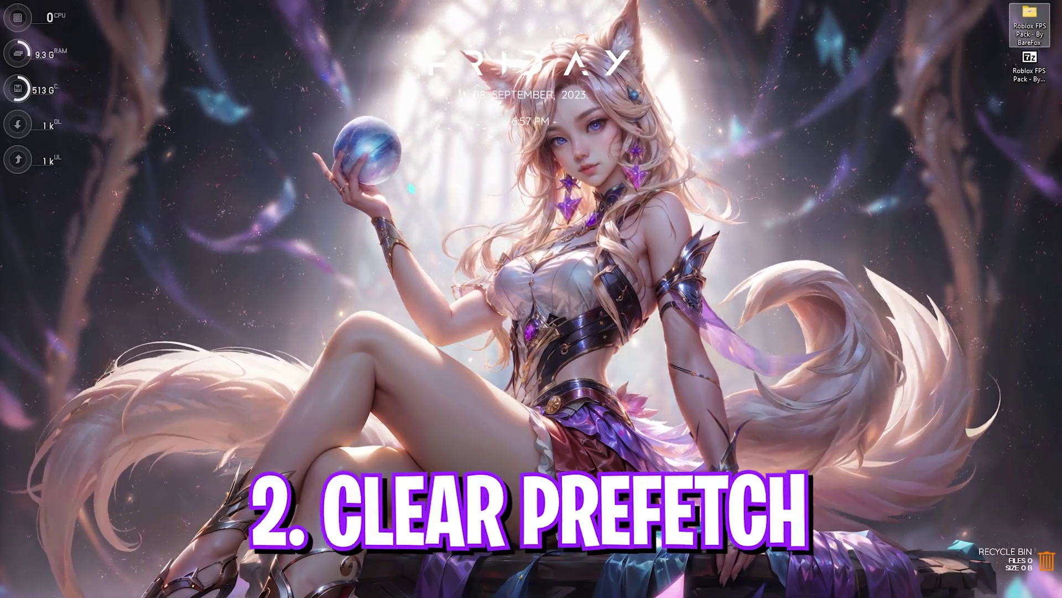
# Step: Open 'prefetch' from the Run box and permanently delete all 444 prefetch files
pyautogui.press('super+r')
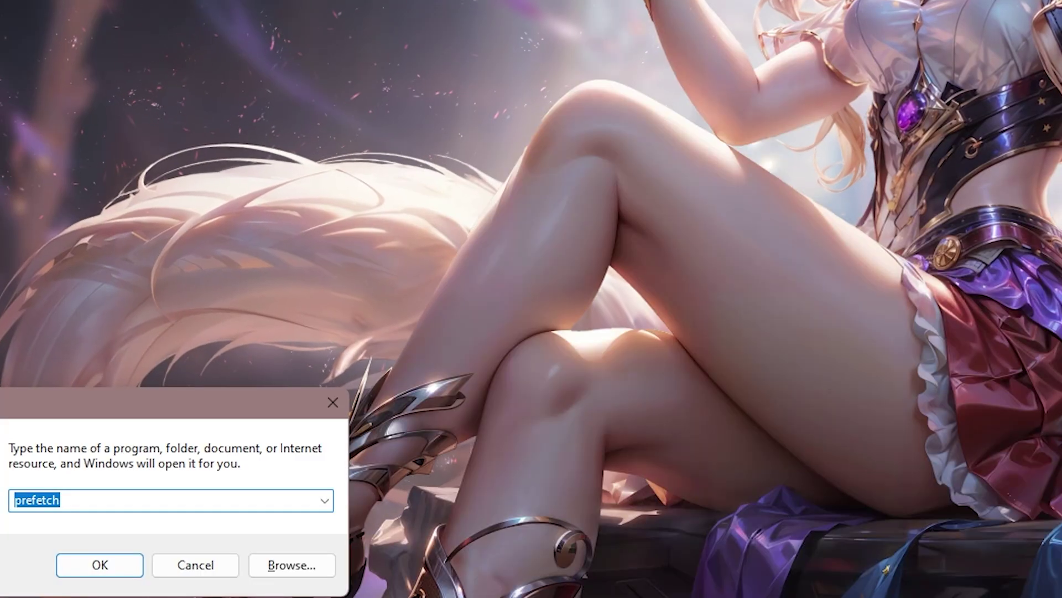
pyautogui.press('Return')
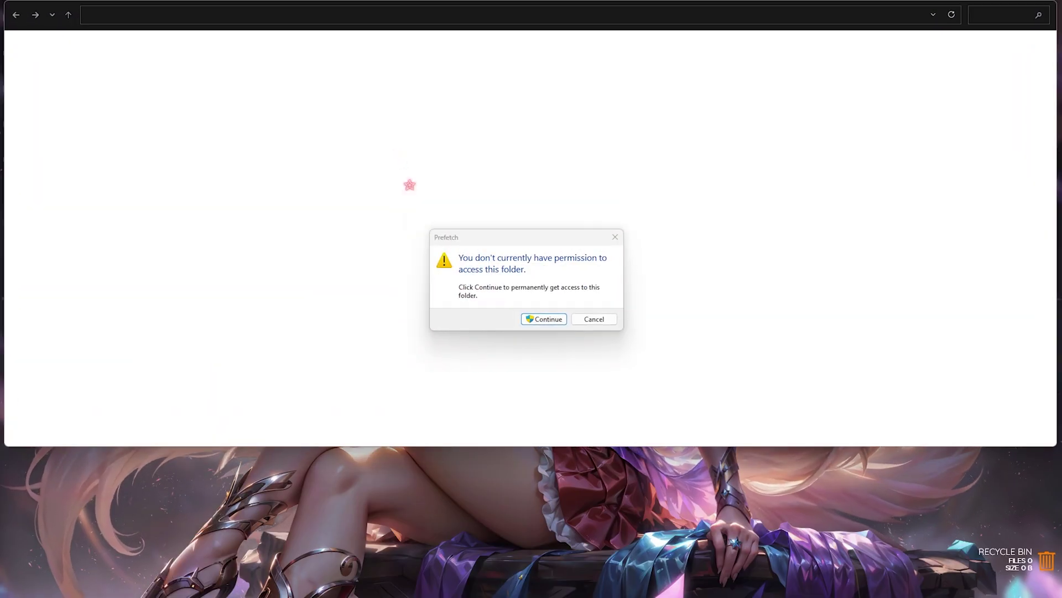
pyautogui.click(543, 319)
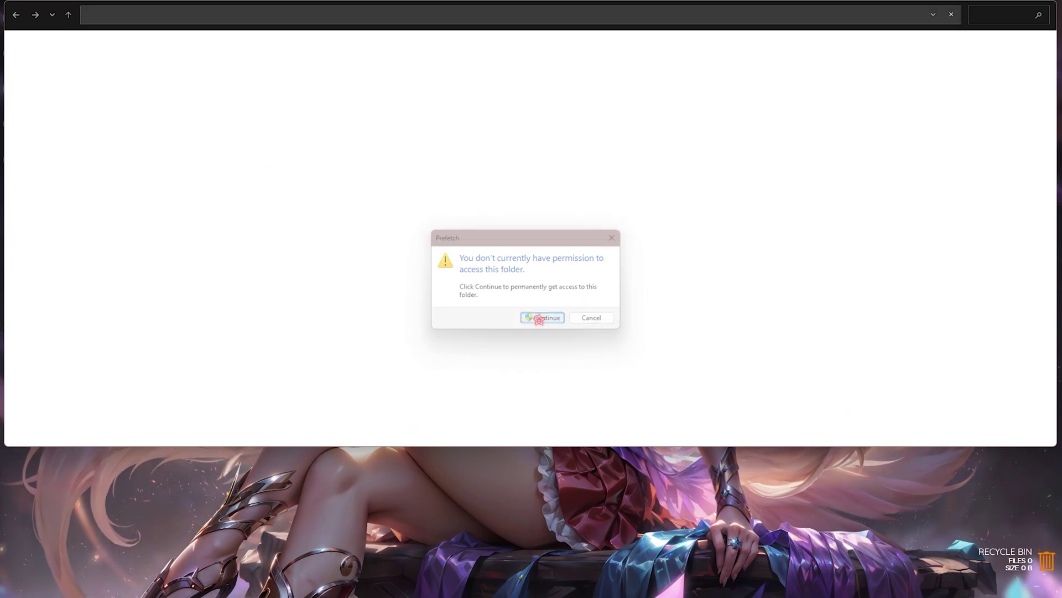
pyautogui.scroll(-6, 343, 249)
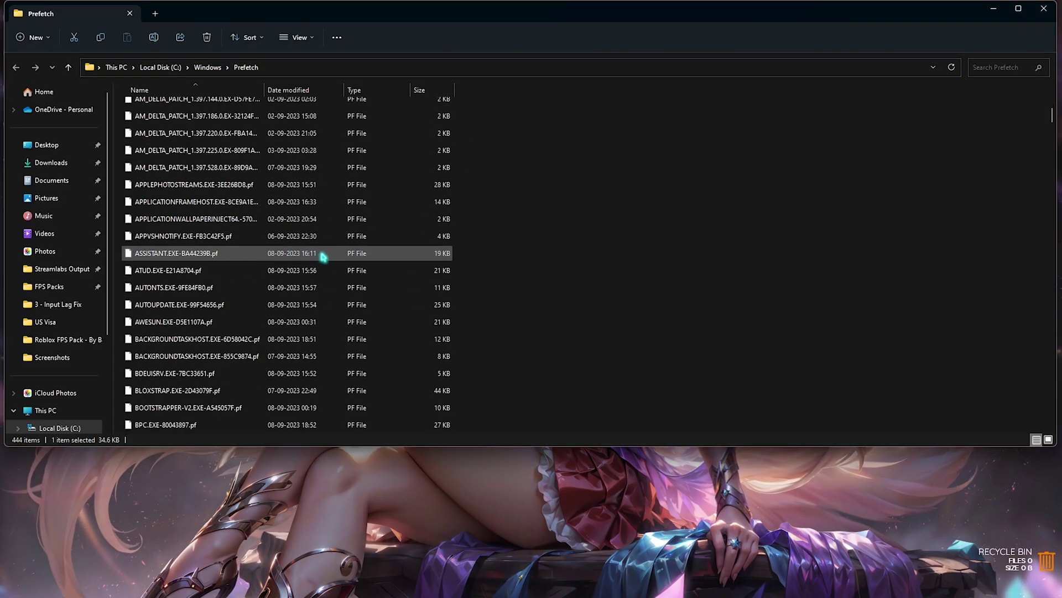
pyautogui.hotkey('ctrl', 'a')
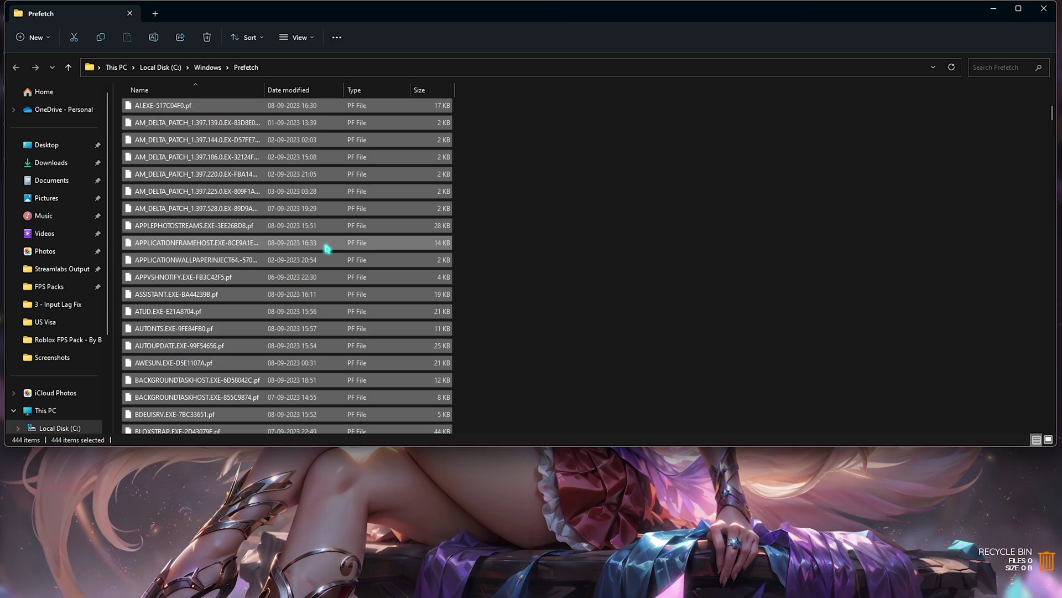
pyautogui.hotkey('shift', 'Delete')
pyautogui.press('Return')
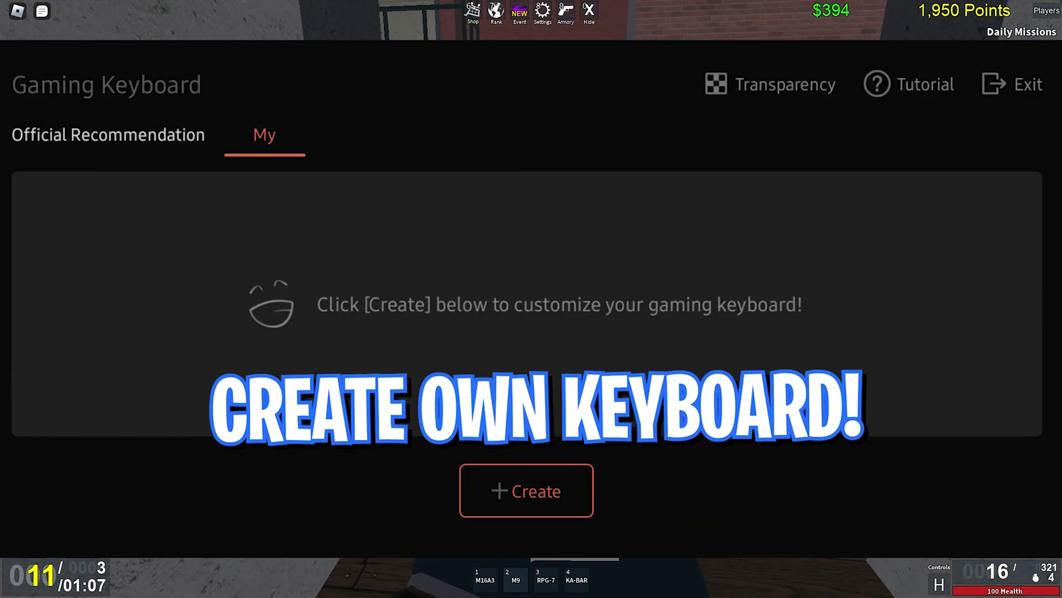
# Step: Create a custom gaming keyboard, adding the R key placed higher and the U key
pyautogui.click(493, 500)
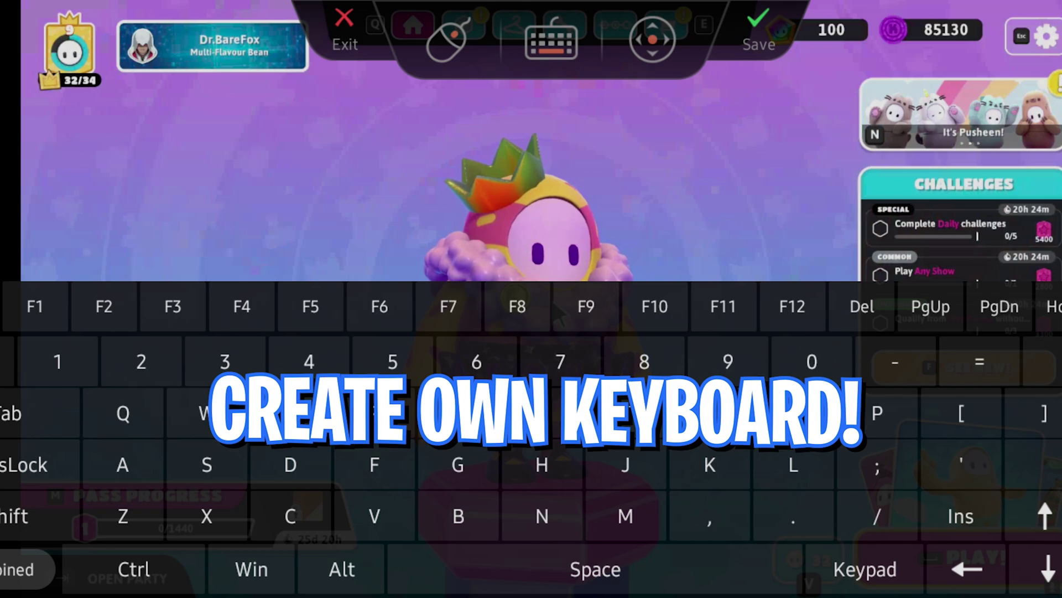
pyautogui.click(374, 414)
pyautogui.moveTo(130, 185); pyautogui.dragTo(490, 155)
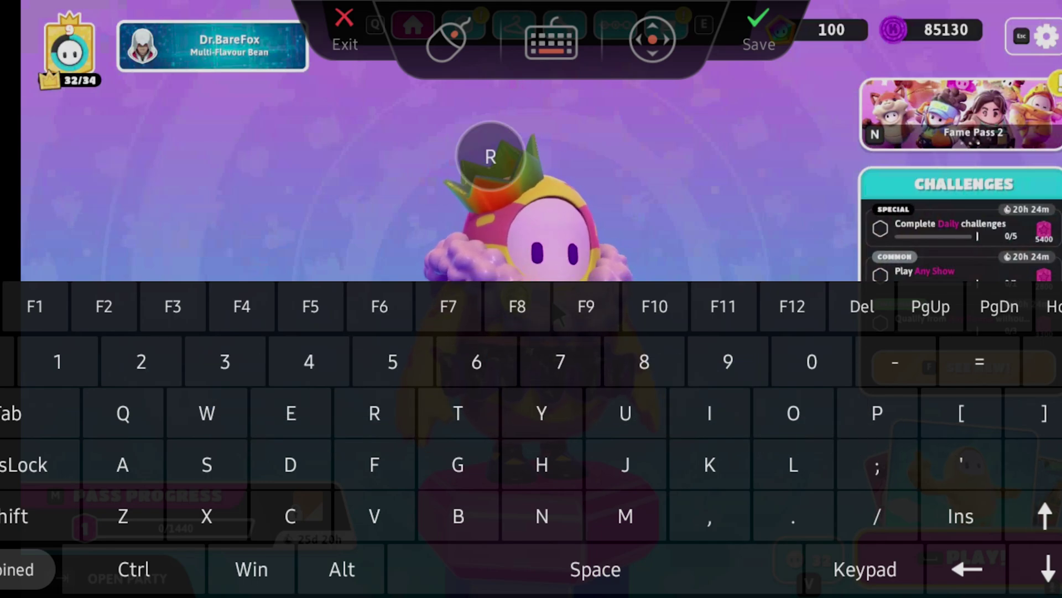
pyautogui.click(626, 413)
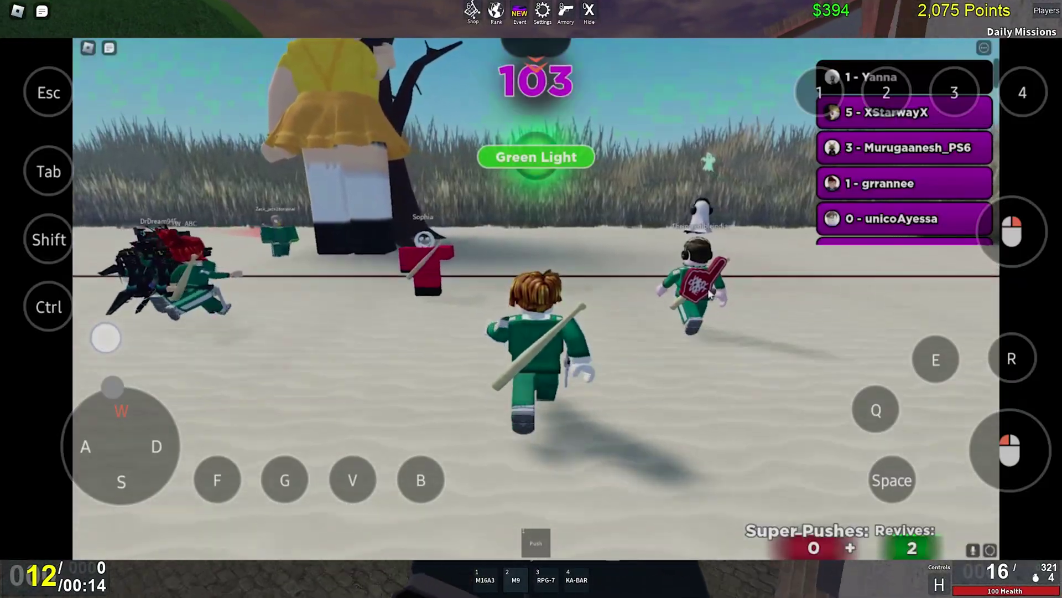
# Step: Run the Roblox character forward across the field with W
pyautogui.press('w')
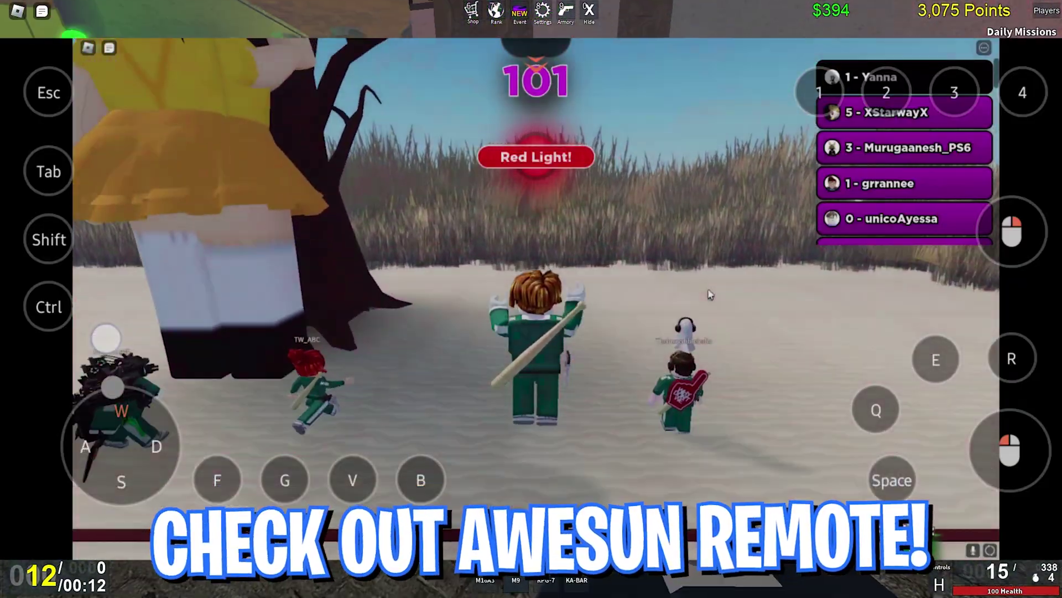
pyautogui.press('w')
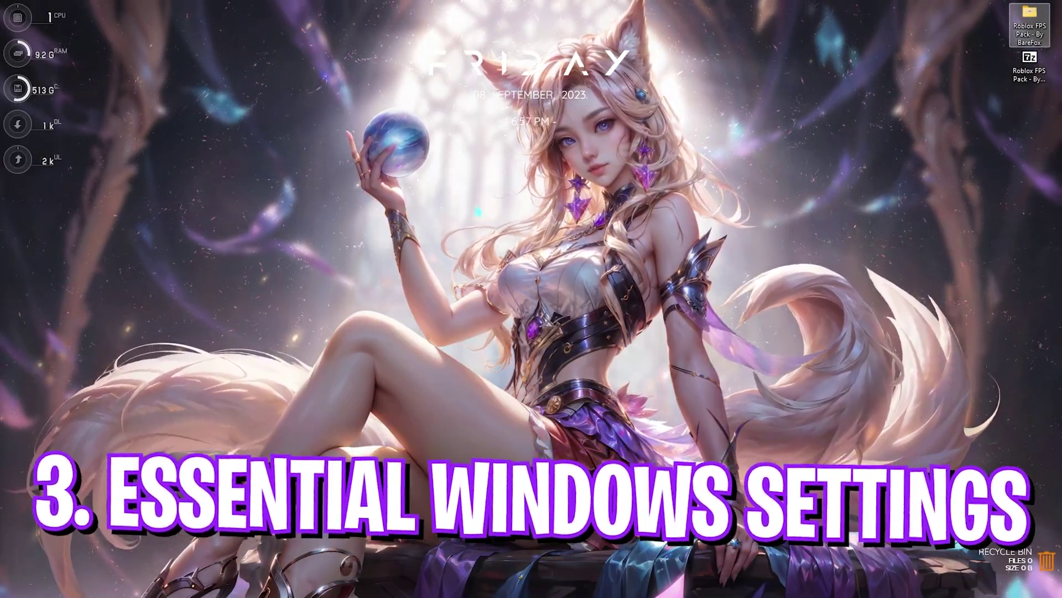
pyautogui.press('super')
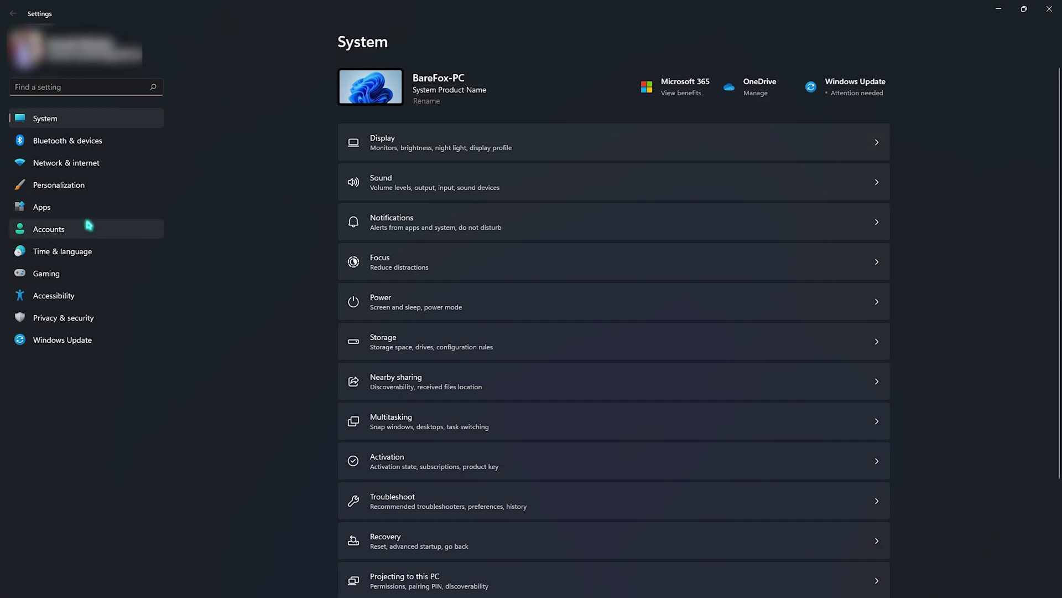
# Step: Turn off the Xbox Game Bar controller button and open Default graphics settings
pyautogui.click(47, 273)
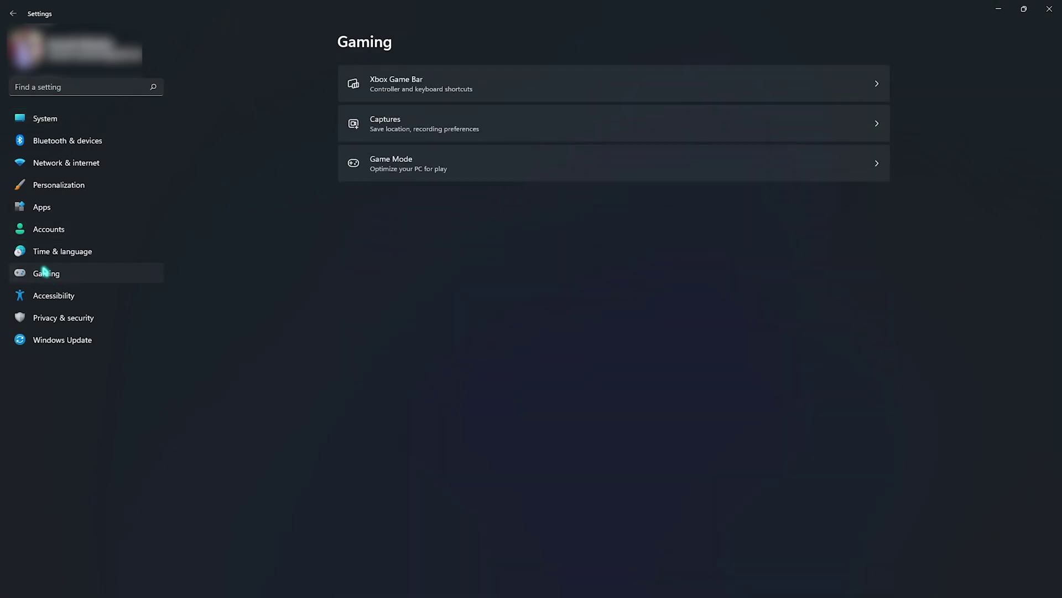
pyautogui.click(395, 84)
pyautogui.click(870, 82)
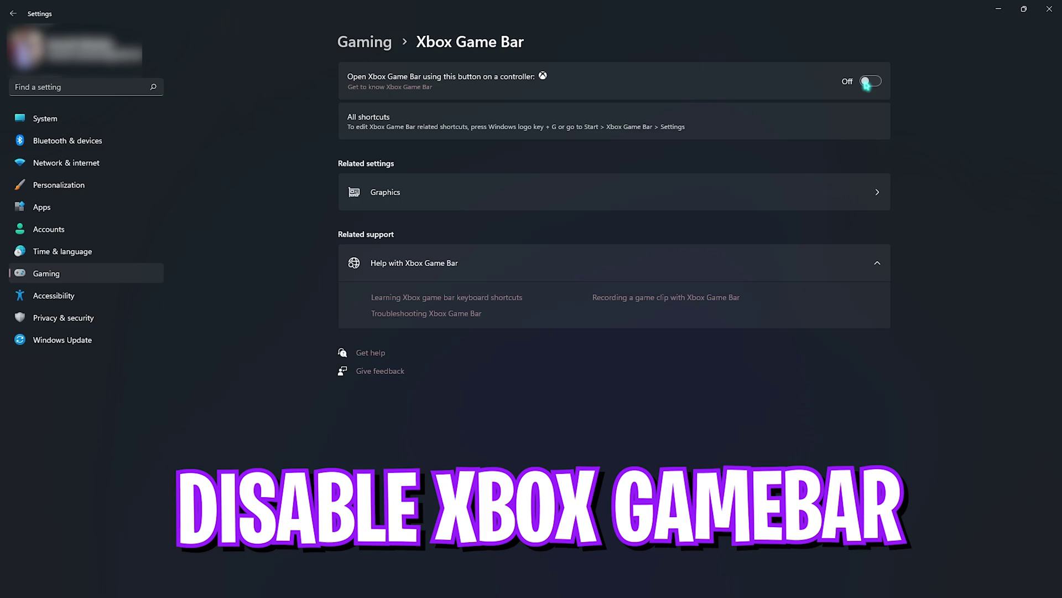
pyautogui.click(409, 200)
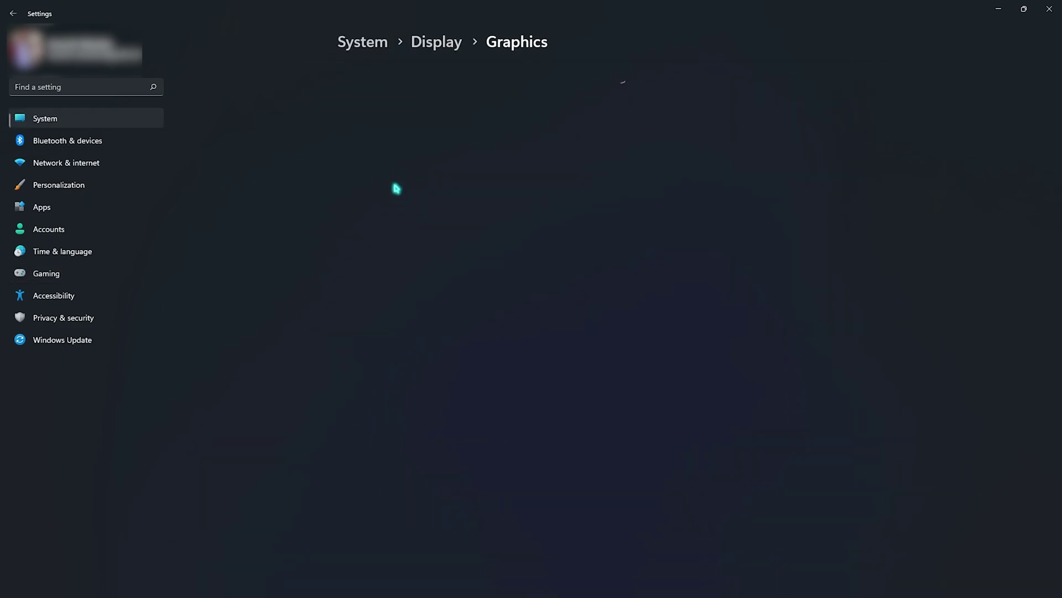
pyautogui.click(388, 101)
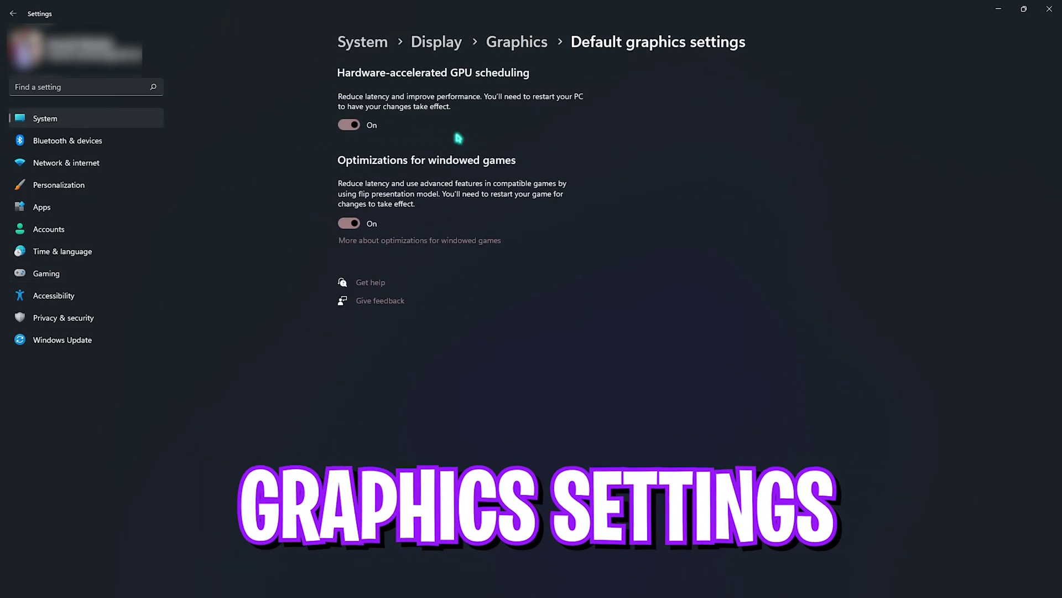
# Step: Set both RobloxPlayerBeta.exe entries to the High performance graphics preference
pyautogui.click(522, 45)
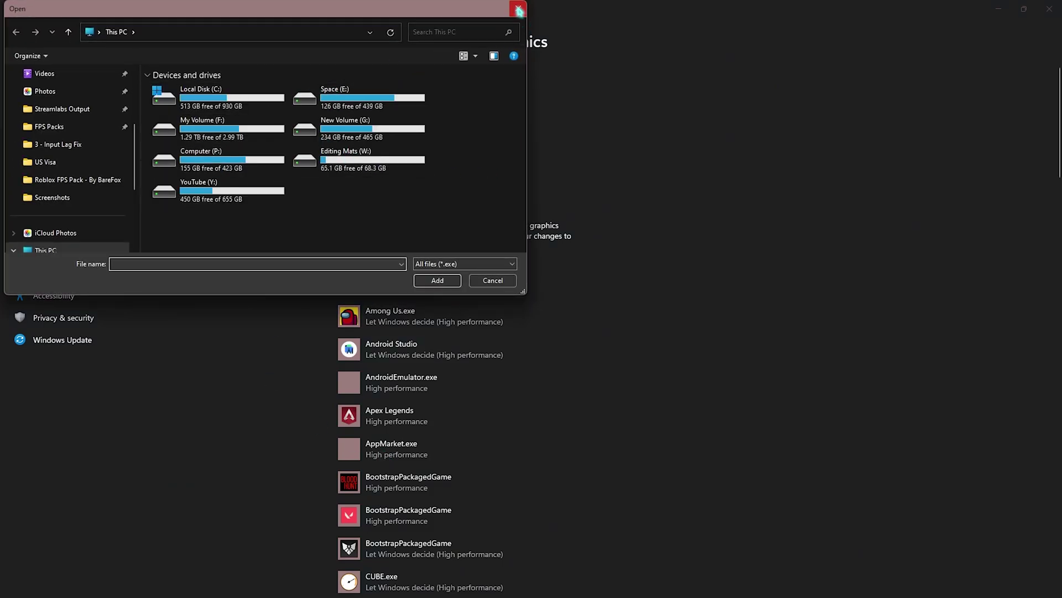
pyautogui.click(519, 9)
pyautogui.scroll(-20, 386, 193)
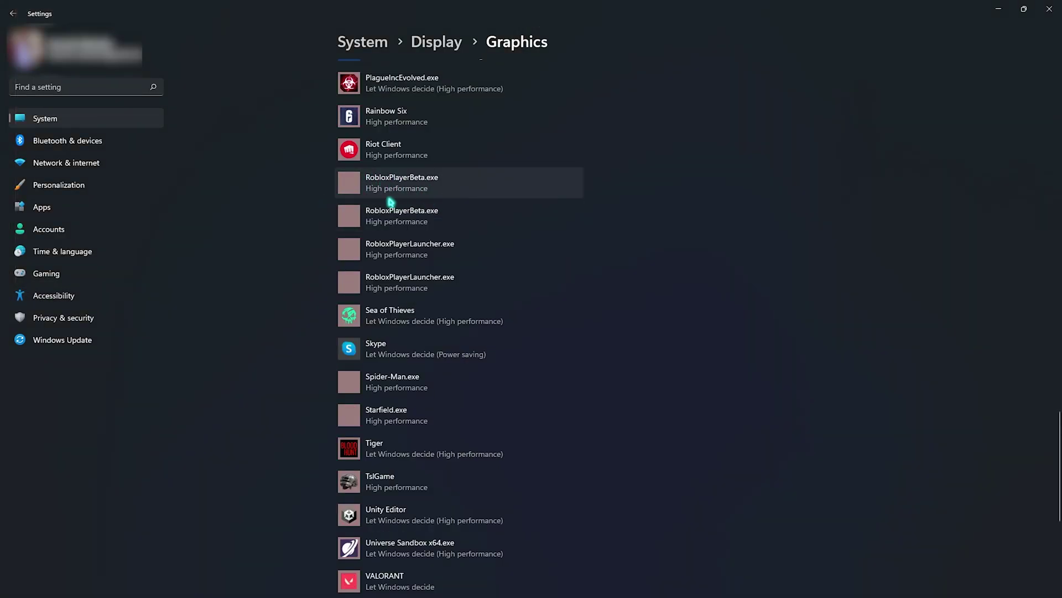
pyautogui.click(411, 189)
pyautogui.click(503, 244)
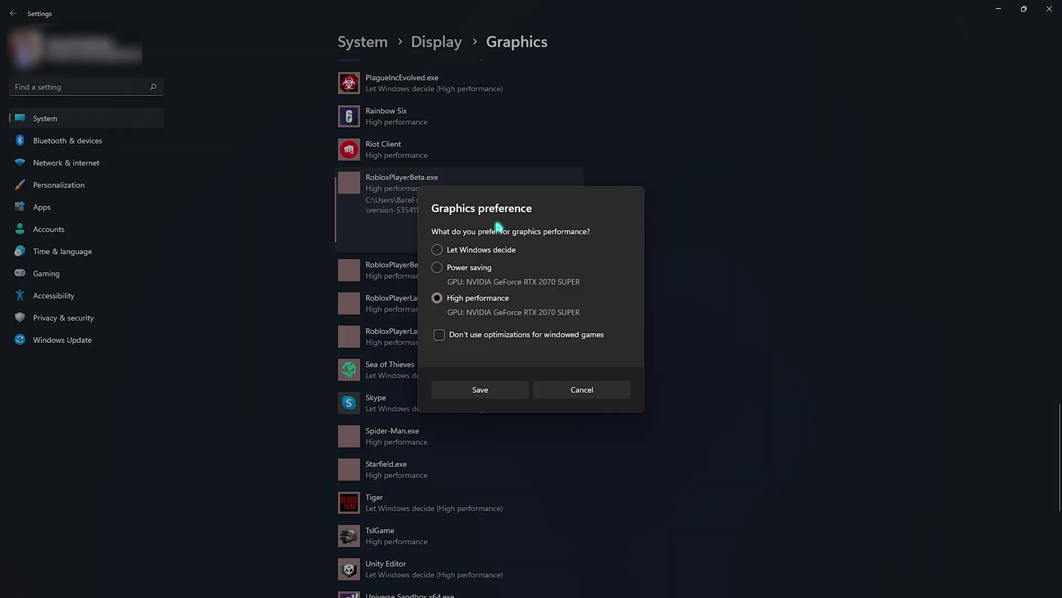
pyautogui.click(480, 389)
pyautogui.click(436, 279)
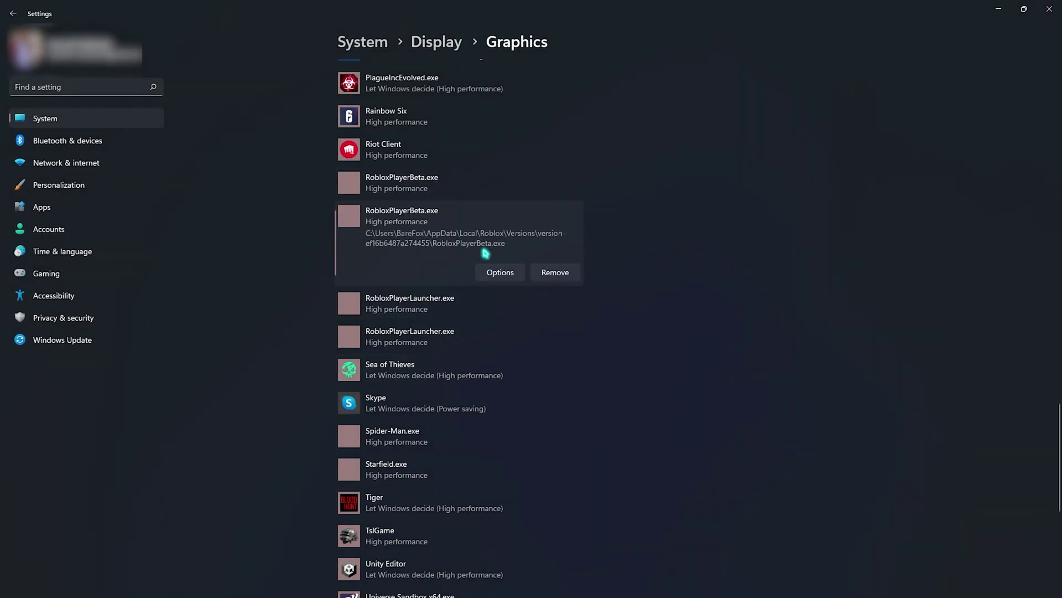
pyautogui.click(498, 272)
pyautogui.click(471, 389)
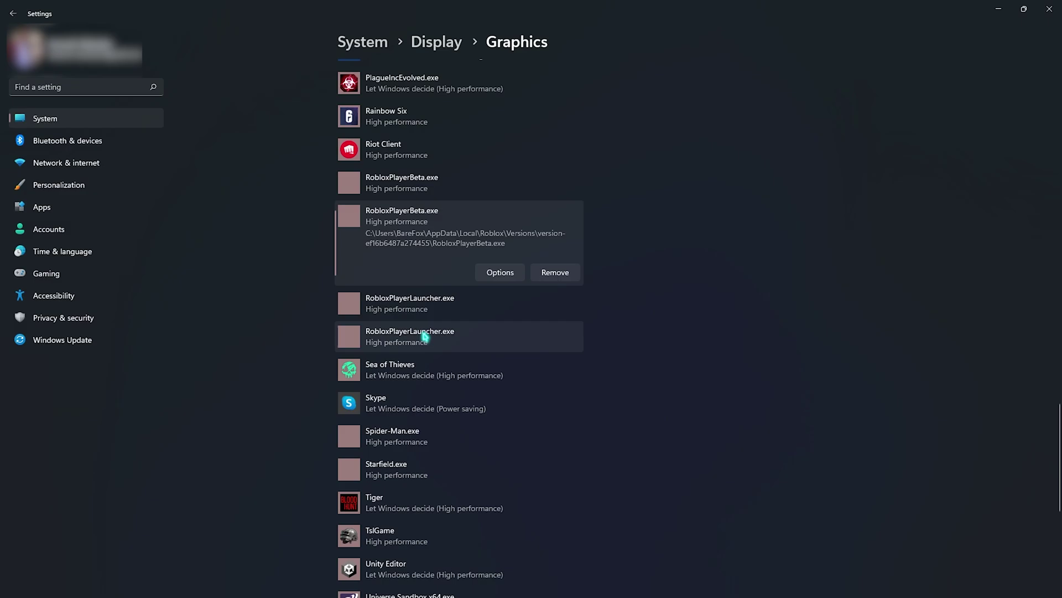
# Step: Set RobloxPlayerLauncher.exe to High performance, then return to the Gaming settings
pyautogui.click(480, 310)
pyautogui.click(494, 305)
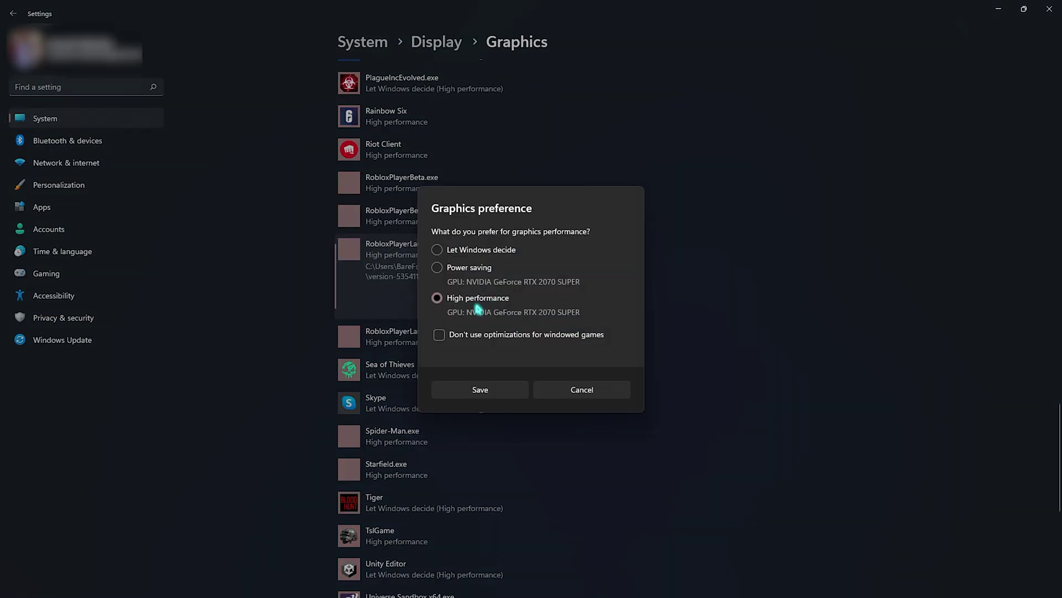
pyautogui.click(495, 390)
pyautogui.scroll(15, 376, 405)
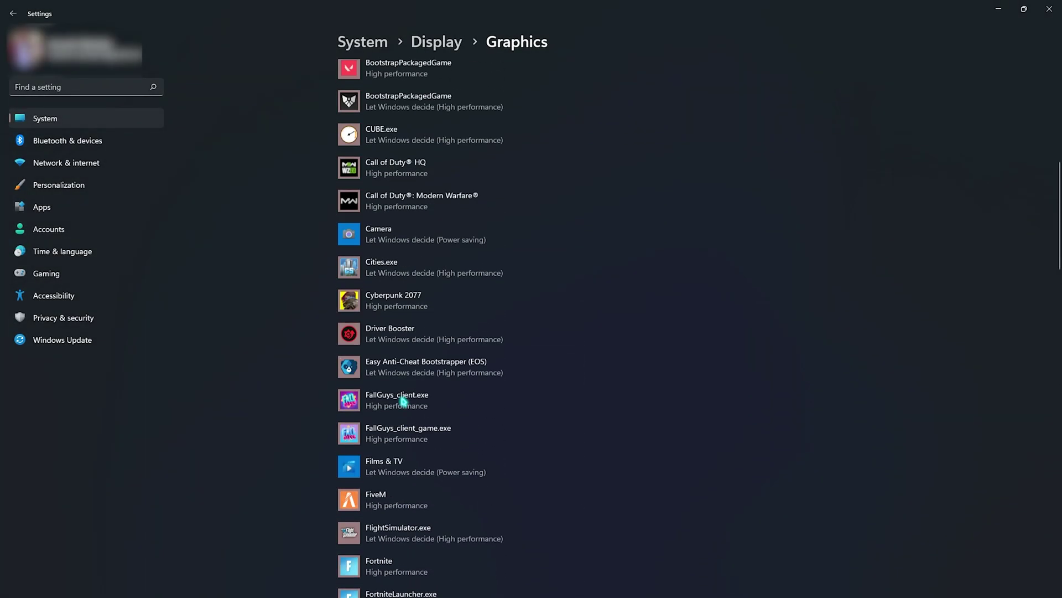
pyautogui.scroll(8, 404, 402)
pyautogui.click(447, 43)
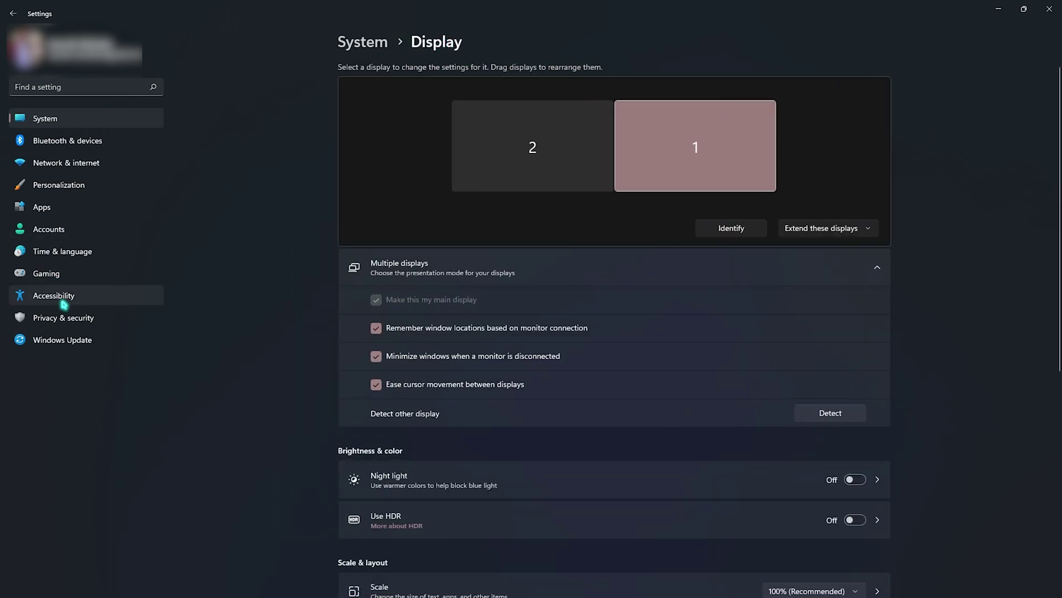
pyautogui.click(62, 273)
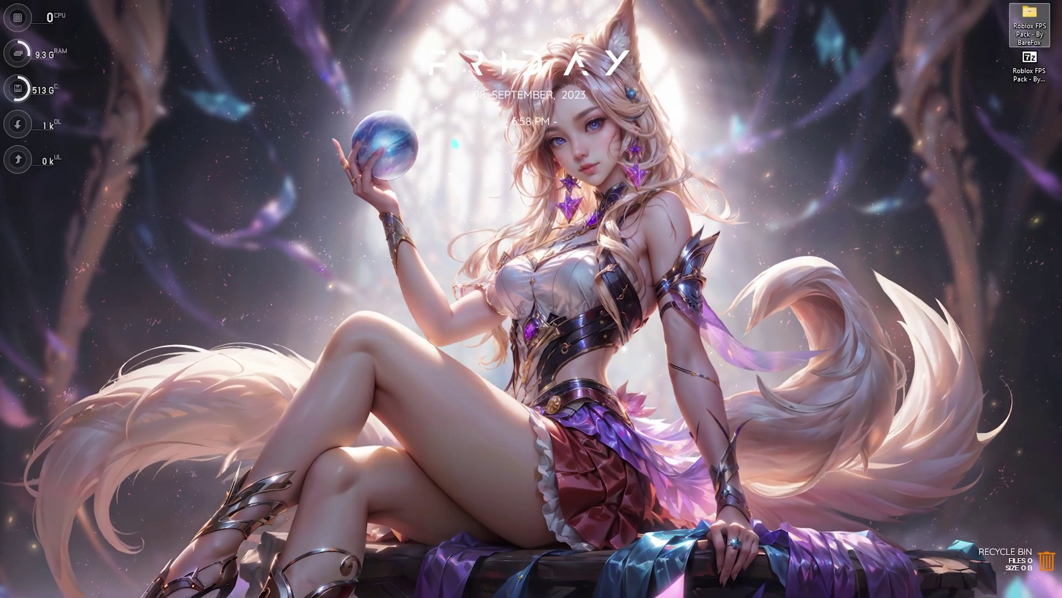
# Step: Confirm protection settings for Local Disk (C:) and describe a new restore point as 'Roblox'
pyautogui.press('super')
pyautogui.write('create a restore point')
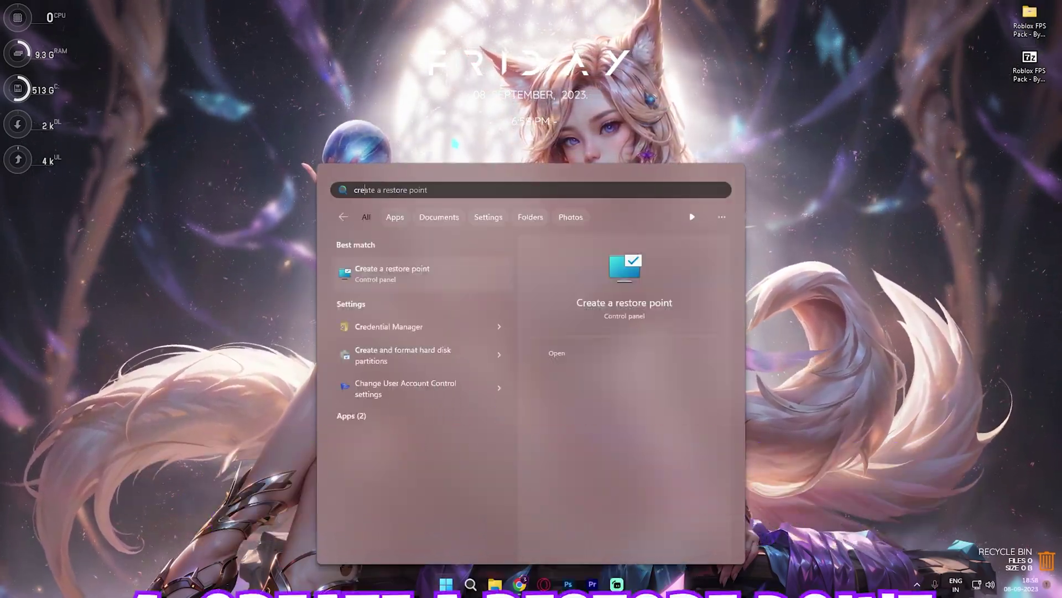
pyautogui.press('Return')
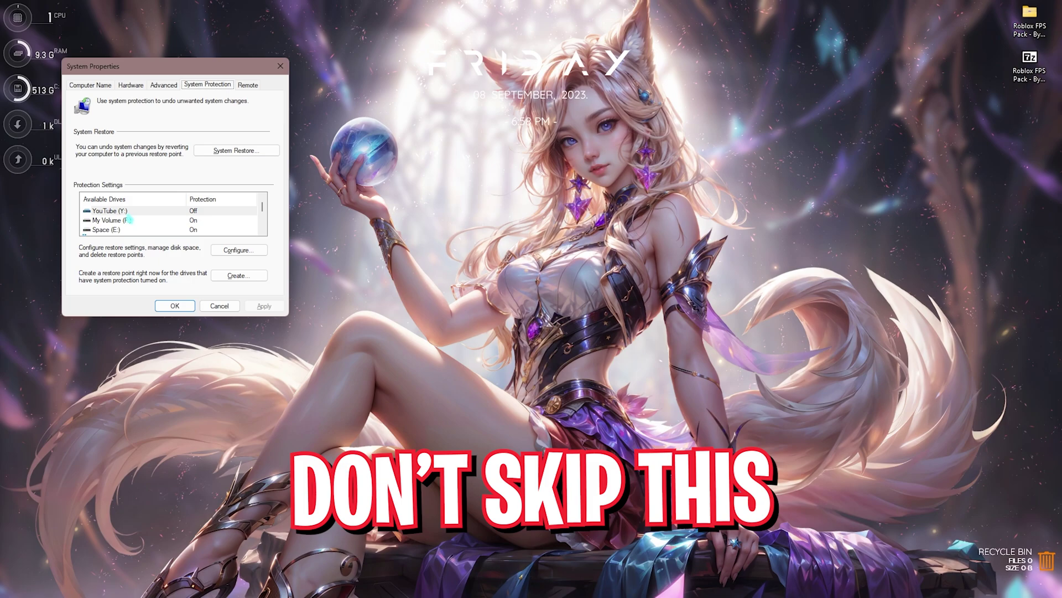
pyautogui.scroll(-1, 166, 219)
pyautogui.click(123, 220)
pyautogui.press('Tab')
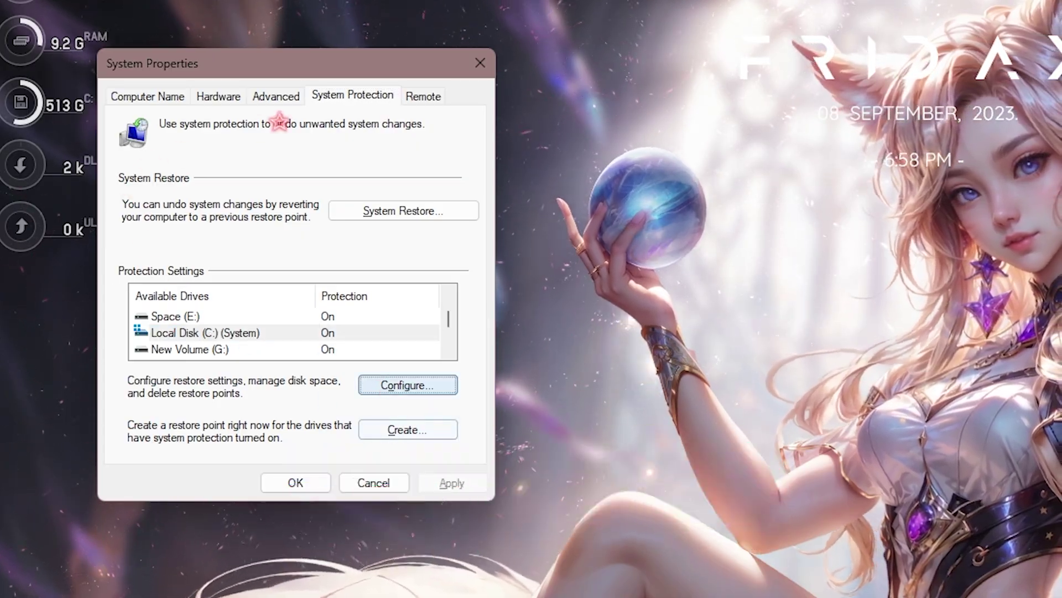
pyautogui.press('Return')
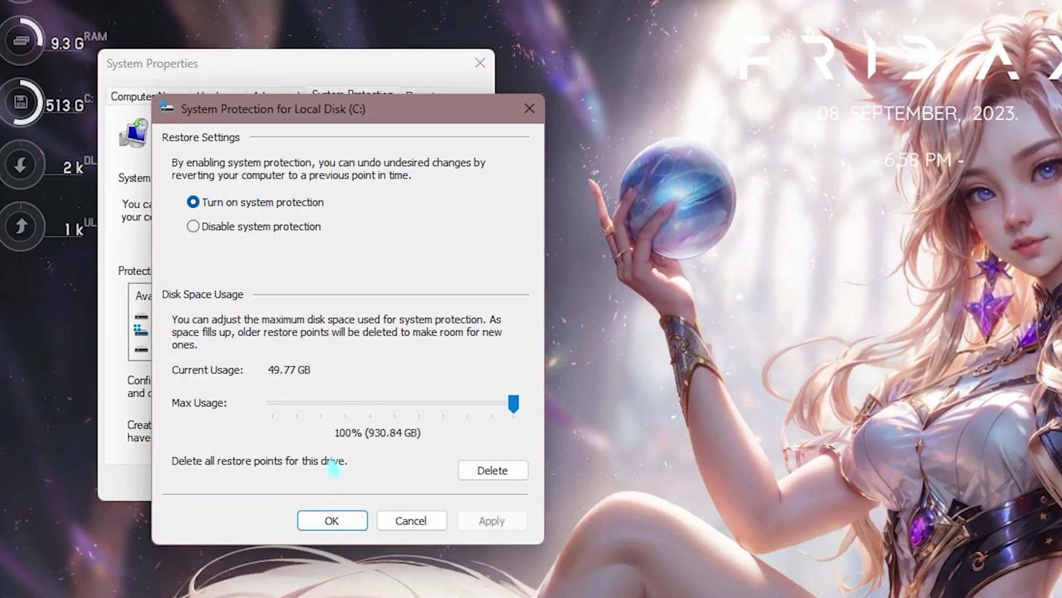
pyautogui.click(333, 520)
pyautogui.click(405, 429)
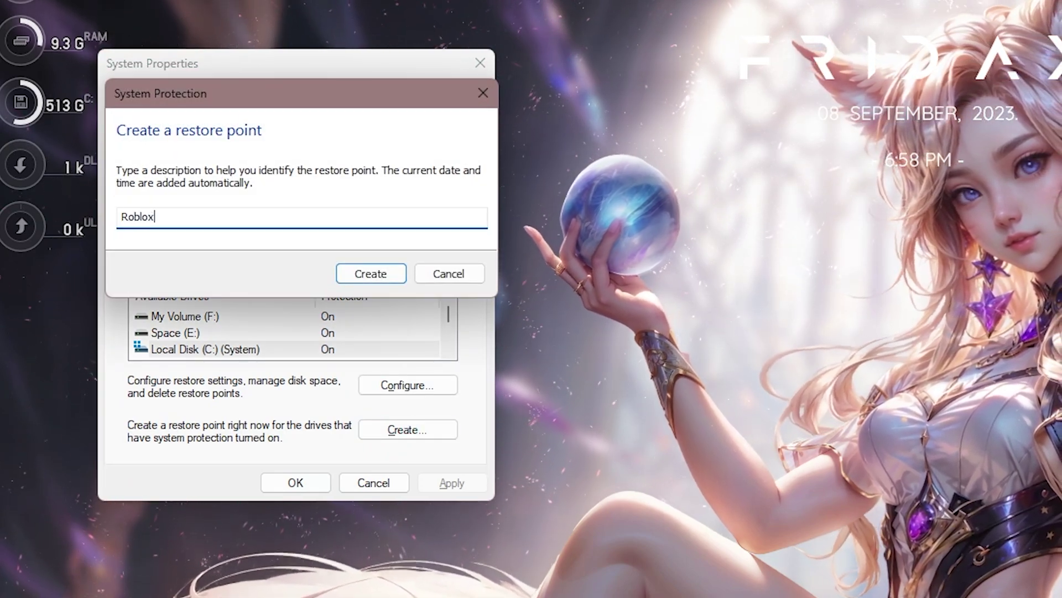
pyautogui.write('Roblox')
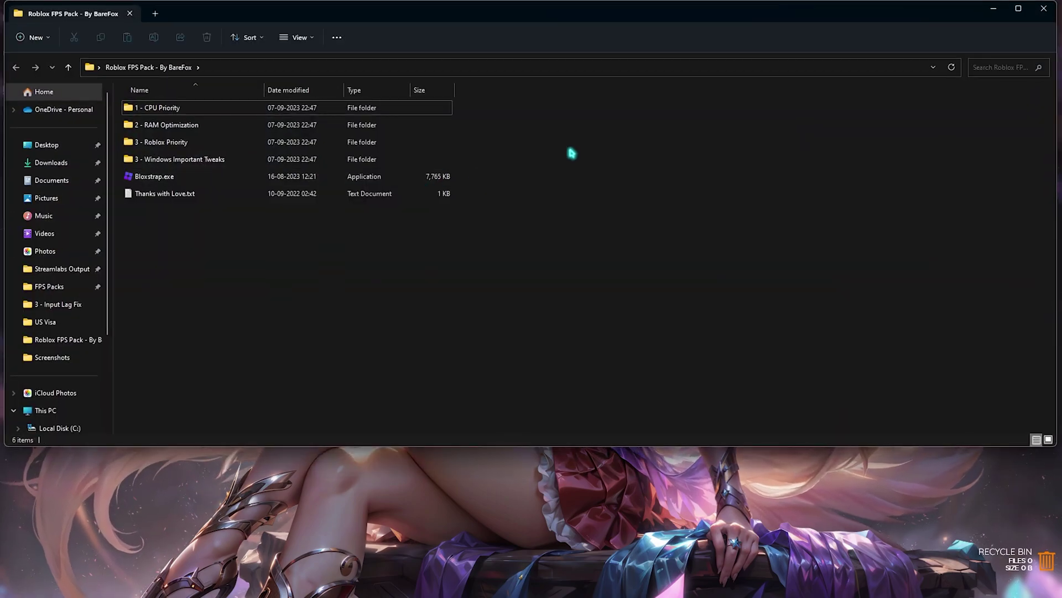
# Step: Maximize Explorer and open the '1 - CPU Priority' folder showing AMD and INTEL
pyautogui.press('super+Up')
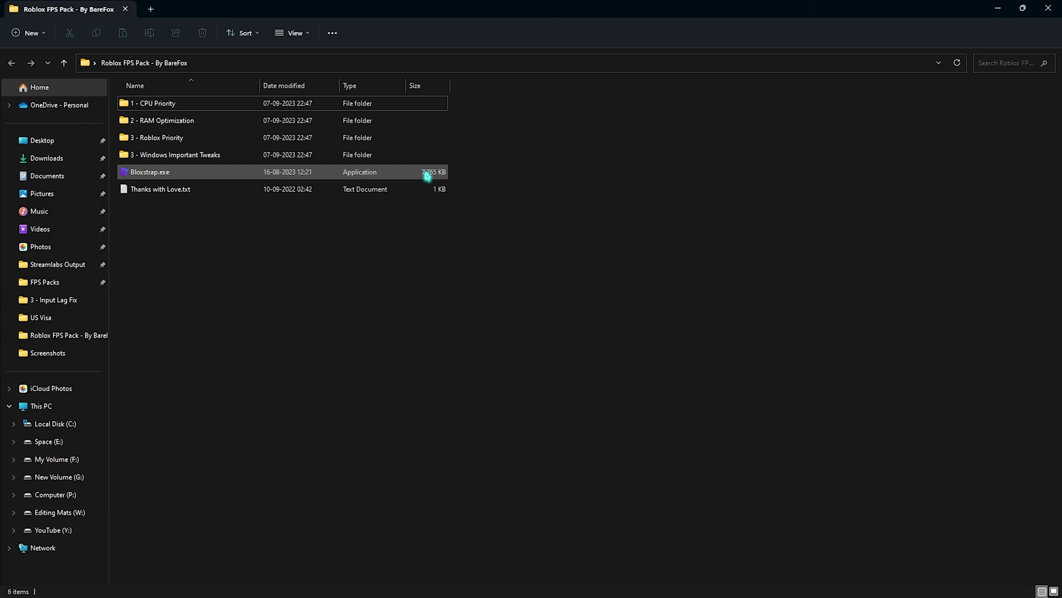
pyautogui.moveTo(213, 304); pyautogui.dragTo(171, 109)
pyautogui.click(170, 150)
pyautogui.keyDown('ctrl'); pyautogui.click(170, 150); pyautogui.keyUp('ctrl')
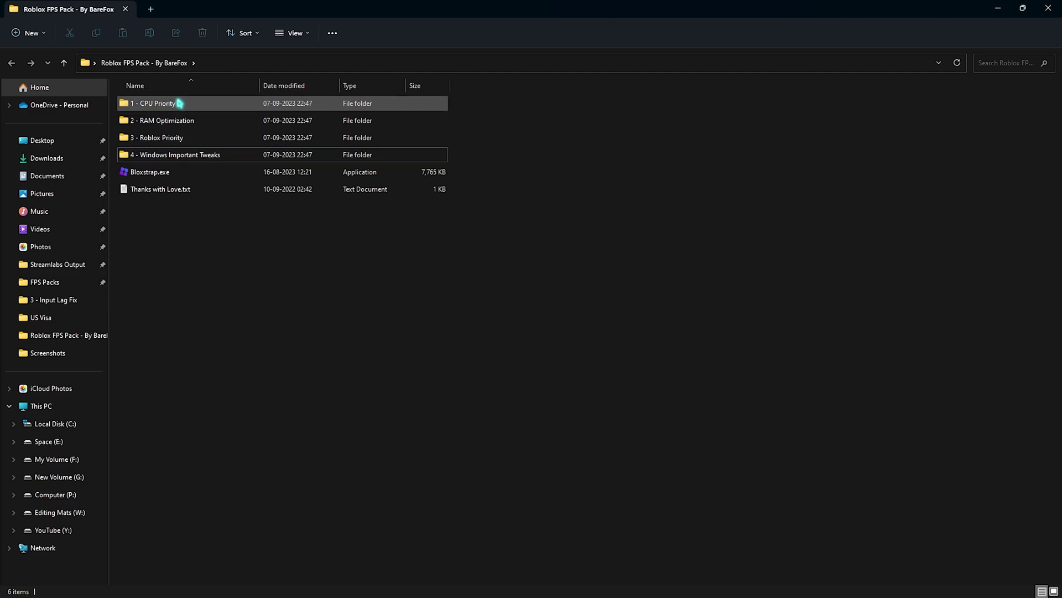
pyautogui.doubleClick(190, 106)
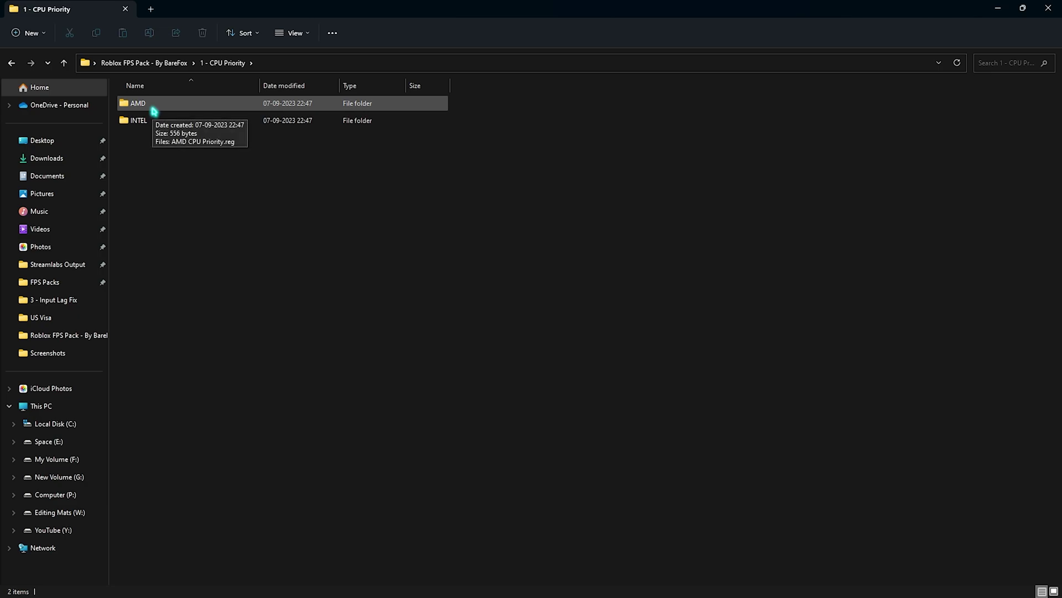
# Step: Launch System Information and check the 32.0 GB installed RAM in System Summary
pyautogui.press('super')
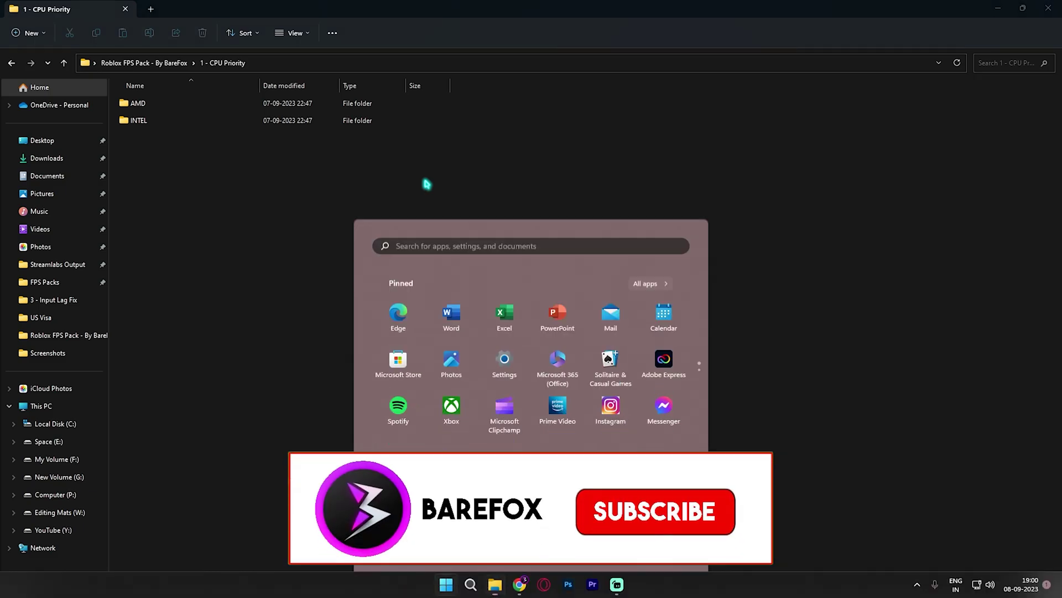
pyautogui.write('sys')
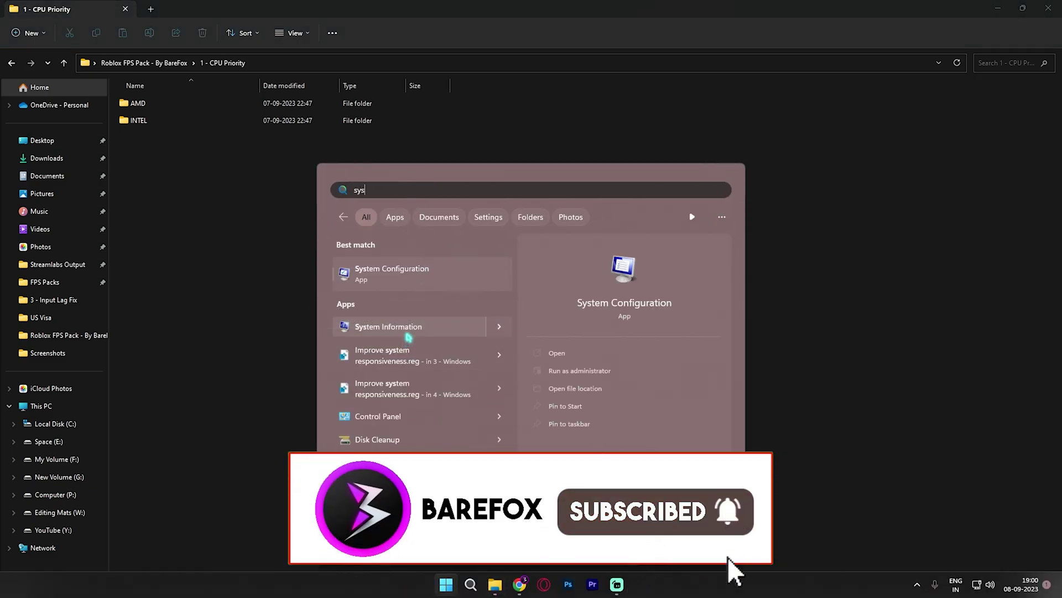
pyautogui.click(408, 332)
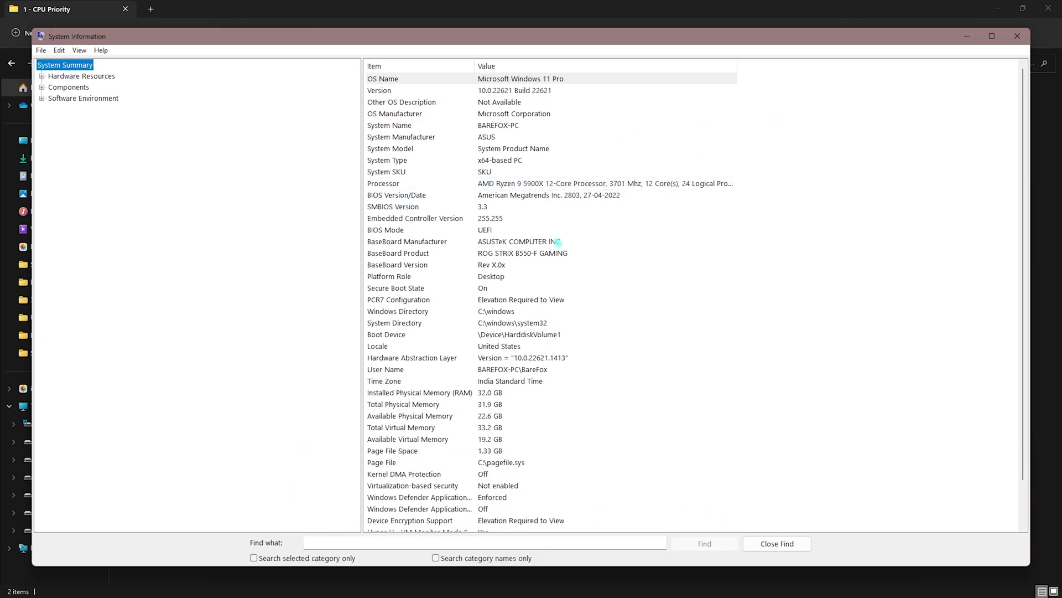
pyautogui.click(400, 394)
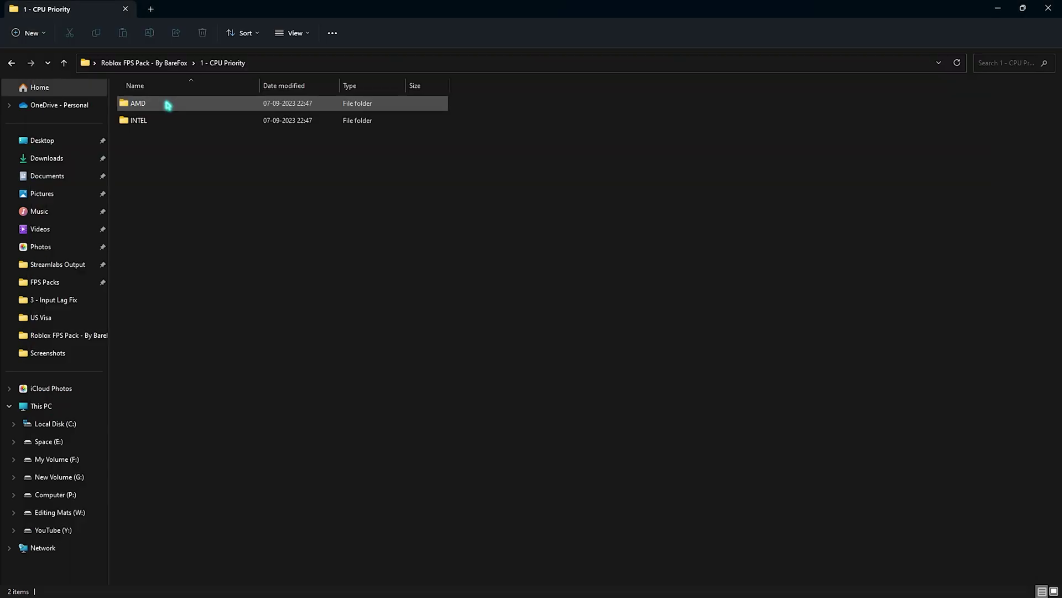
# Step: Browse the AMD and INTEL folders in 1 - CPU Priority, then return to the pack folder
pyautogui.doubleClick(166, 104)
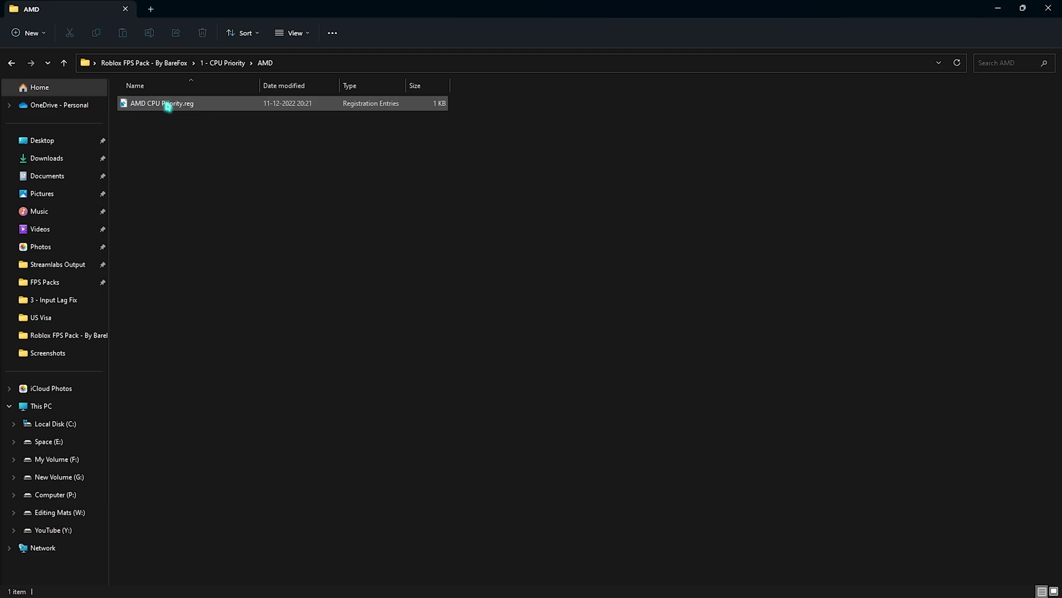
pyautogui.click(234, 63)
pyautogui.doubleClick(175, 117)
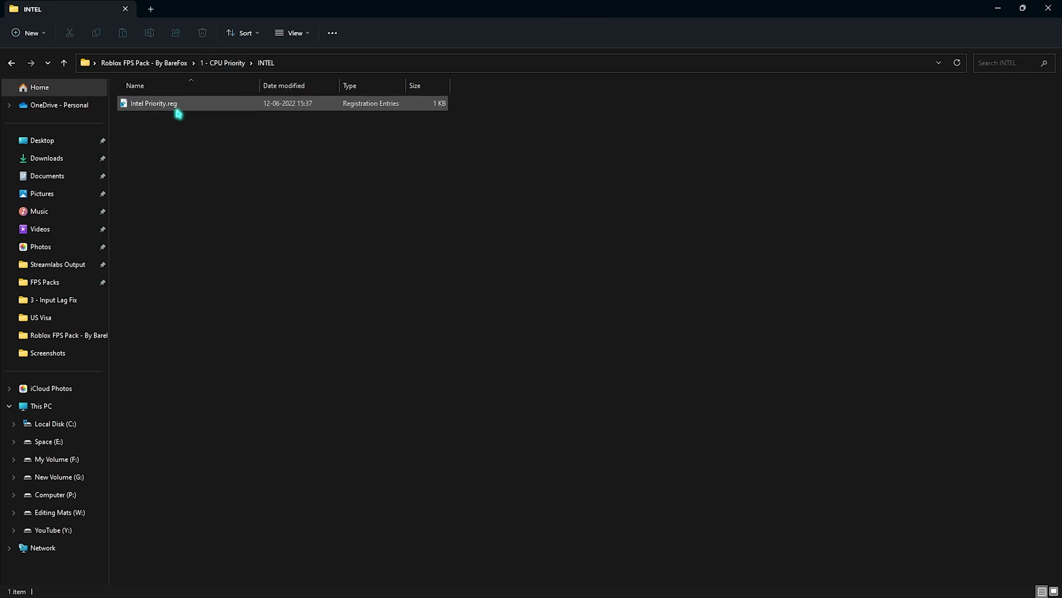
pyautogui.click(227, 63)
pyautogui.click(143, 63)
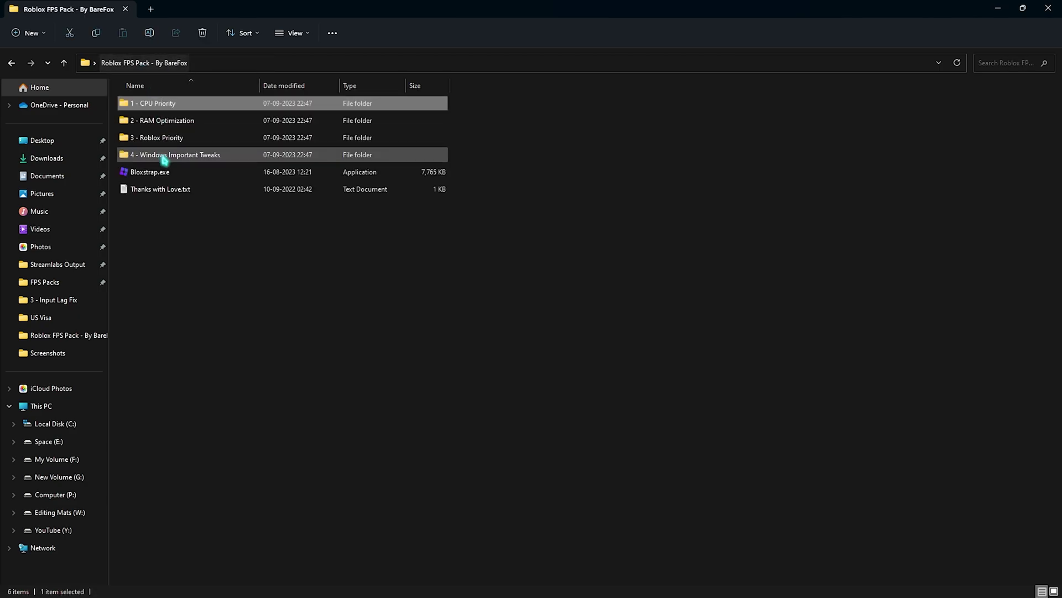
# Step: Open 2 - RAM Optimization, pick 32GB Ram.reg, and check Reset to Default.reg
pyautogui.doubleClick(167, 123)
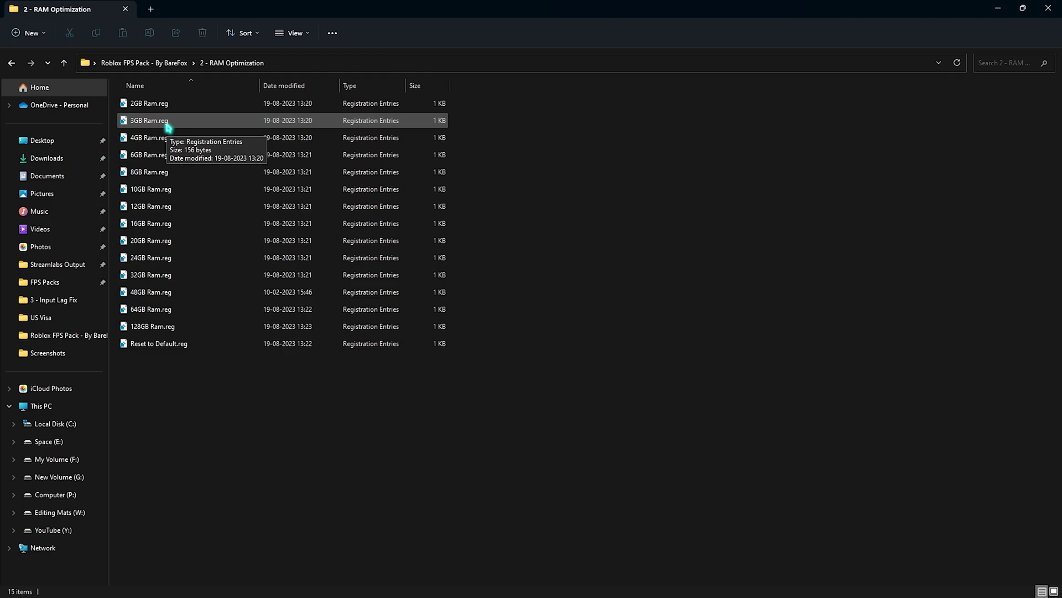
pyautogui.click(142, 276)
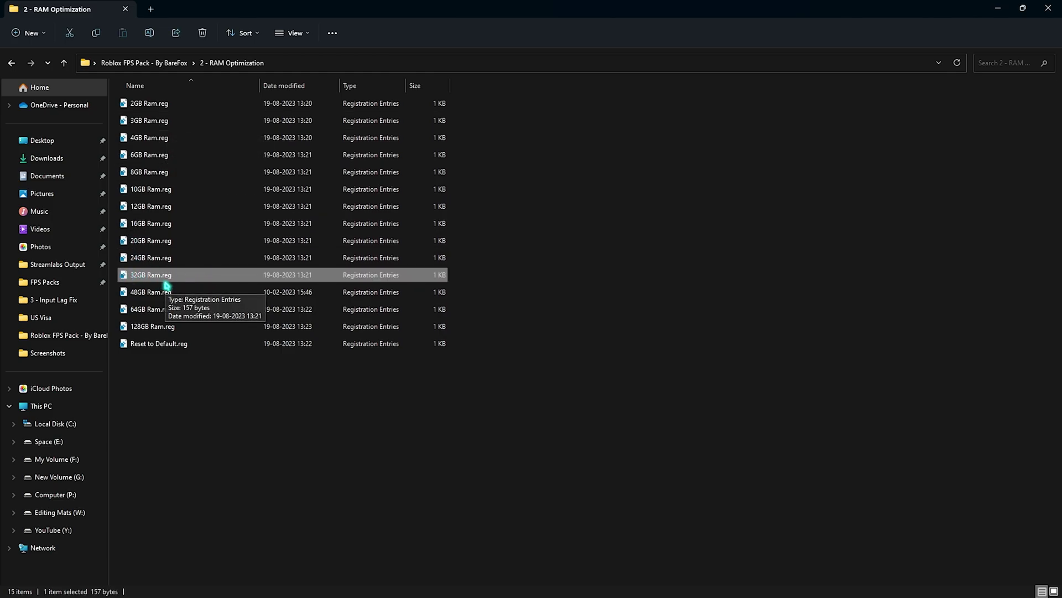
pyautogui.press('super')
pyautogui.click(182, 491)
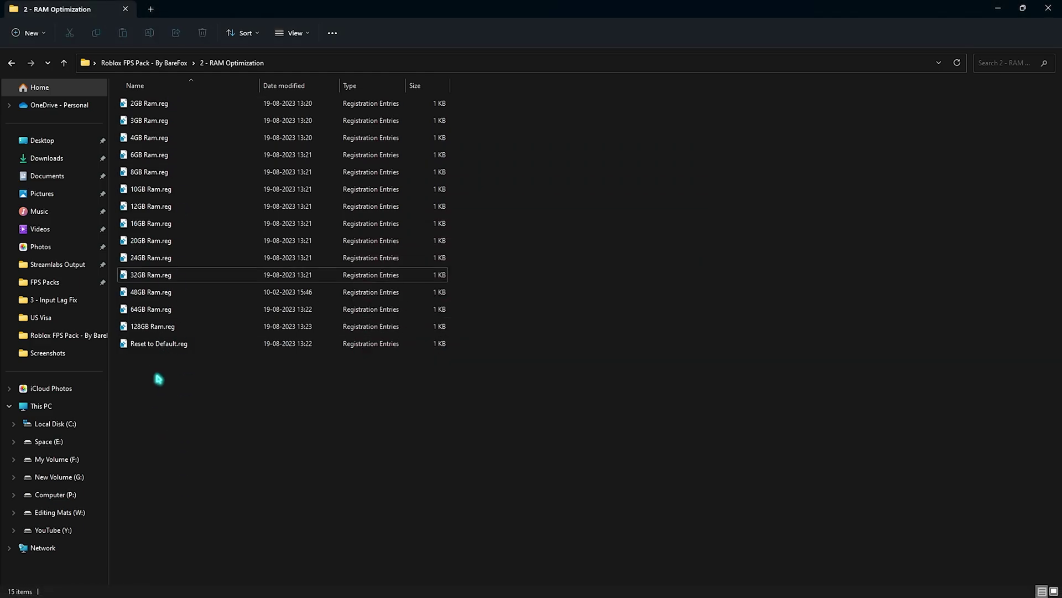
pyautogui.moveTo(329, 416); pyautogui.dragTo(183, 347)
pyautogui.click(220, 415)
# Step: Open the 3 - Roblox Priority folder to review it, then return to the pack folder
pyautogui.click(152, 64)
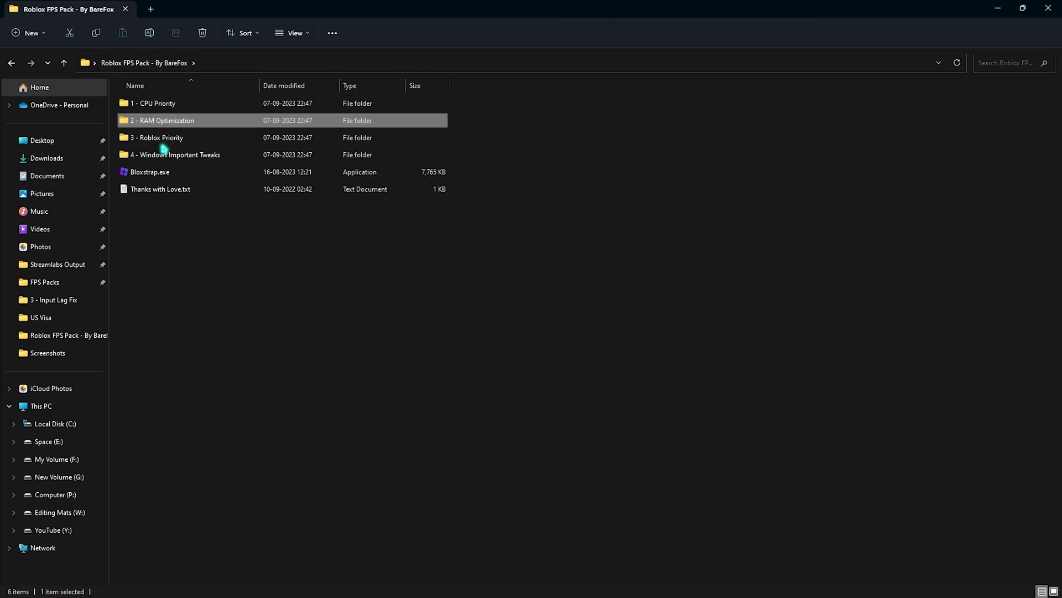
pyautogui.click(165, 139)
pyautogui.doubleClick(164, 140)
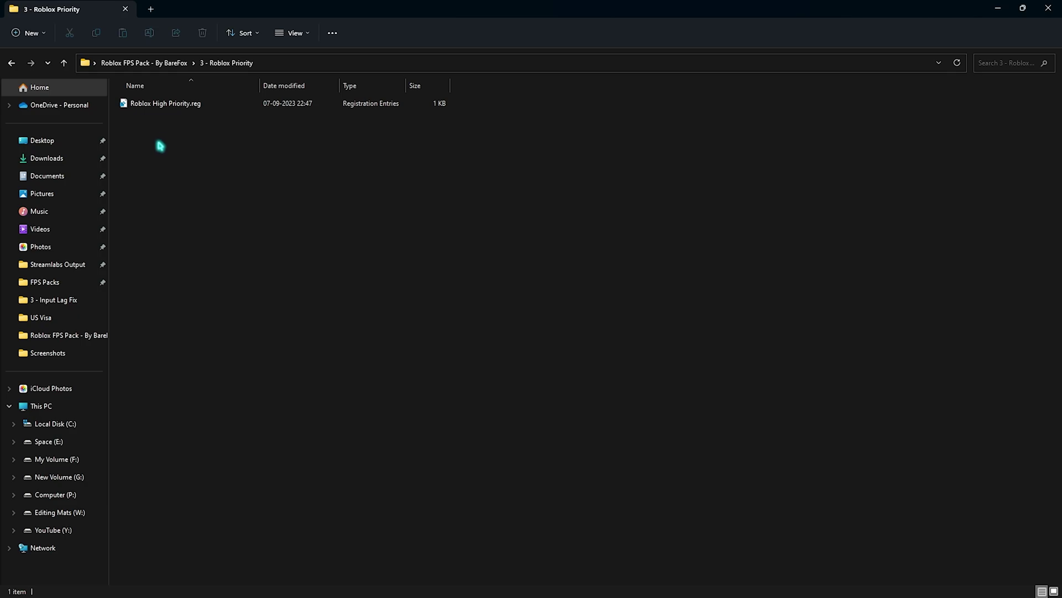
pyautogui.click(158, 64)
# Step: Review the six tweak .reg files in 4 - Windows Important Tweaks and the four in Revert Registries
pyautogui.click(164, 158)
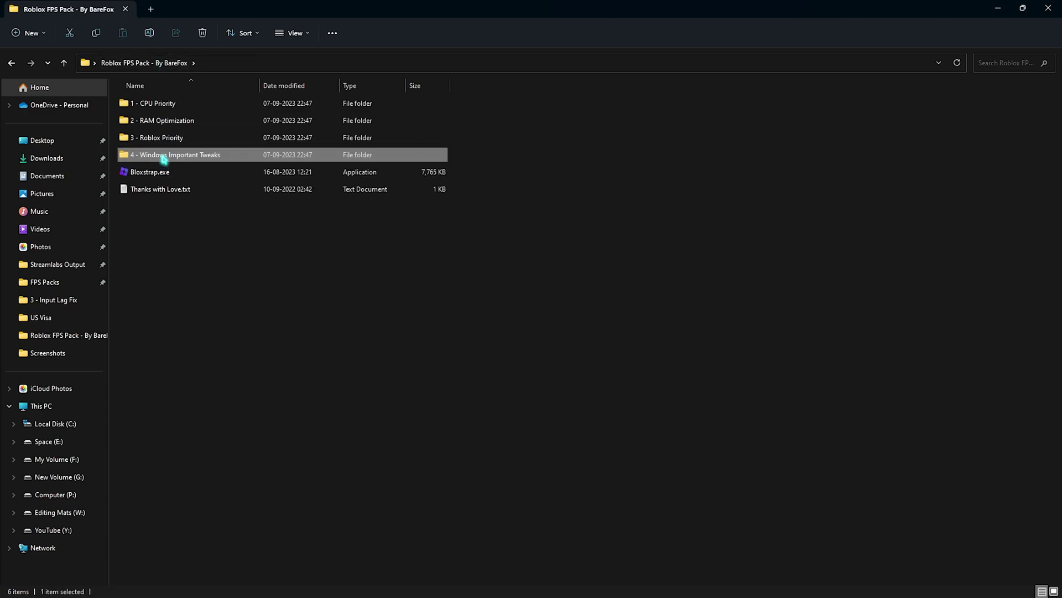
pyautogui.doubleClick(164, 158)
pyautogui.moveTo(174, 243); pyautogui.dragTo(160, 116)
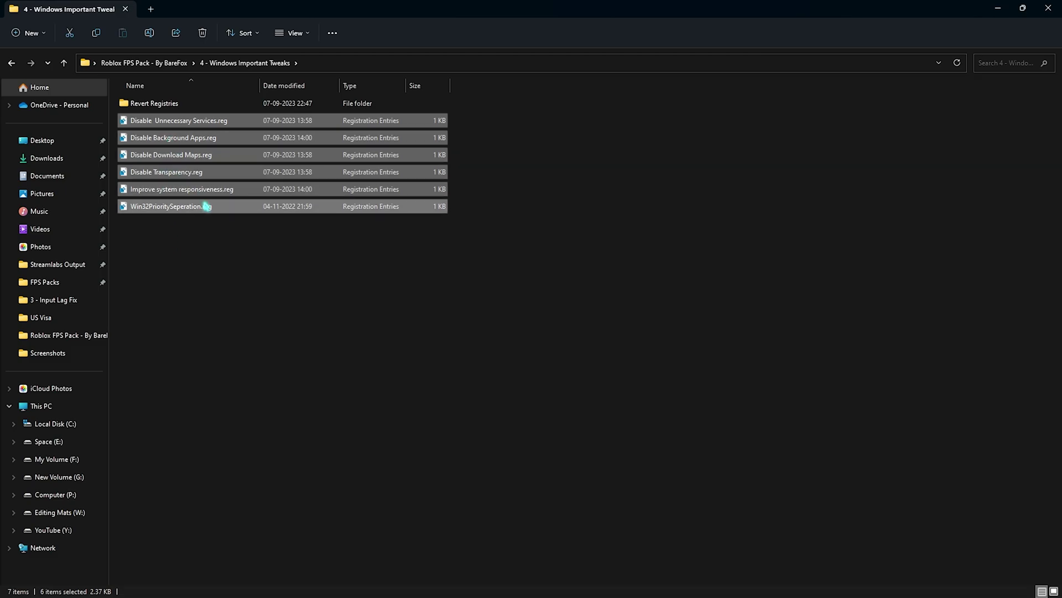
pyautogui.doubleClick(159, 105)
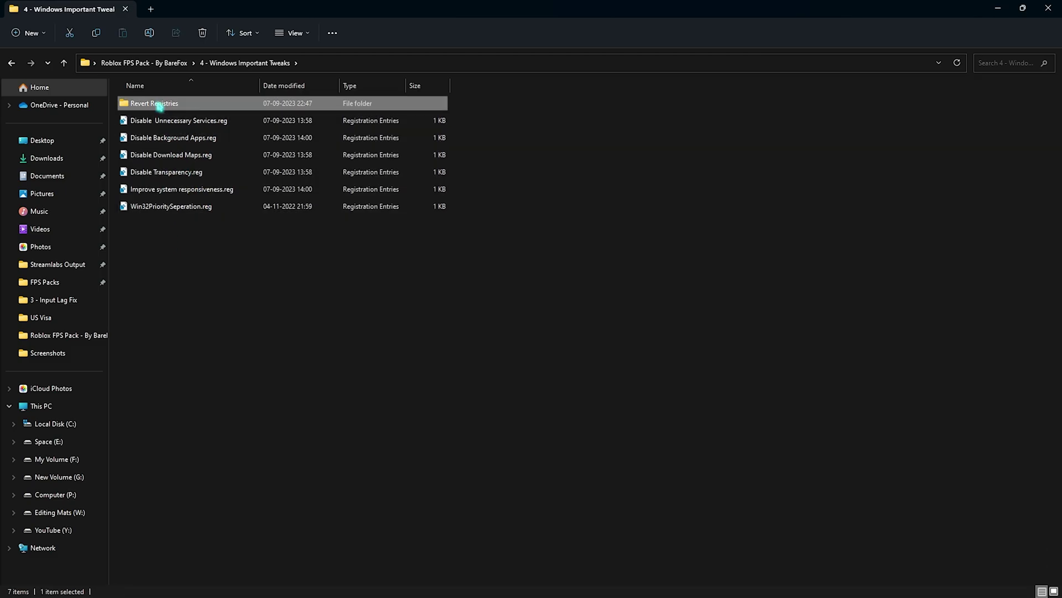
pyautogui.moveTo(233, 244); pyautogui.dragTo(246, 204)
# Step: Return to the Roblox FPS Pack folder and run Bloxstrap.exe as administrator
pyautogui.click(271, 64)
pyautogui.hotkey('alt', 'Up')
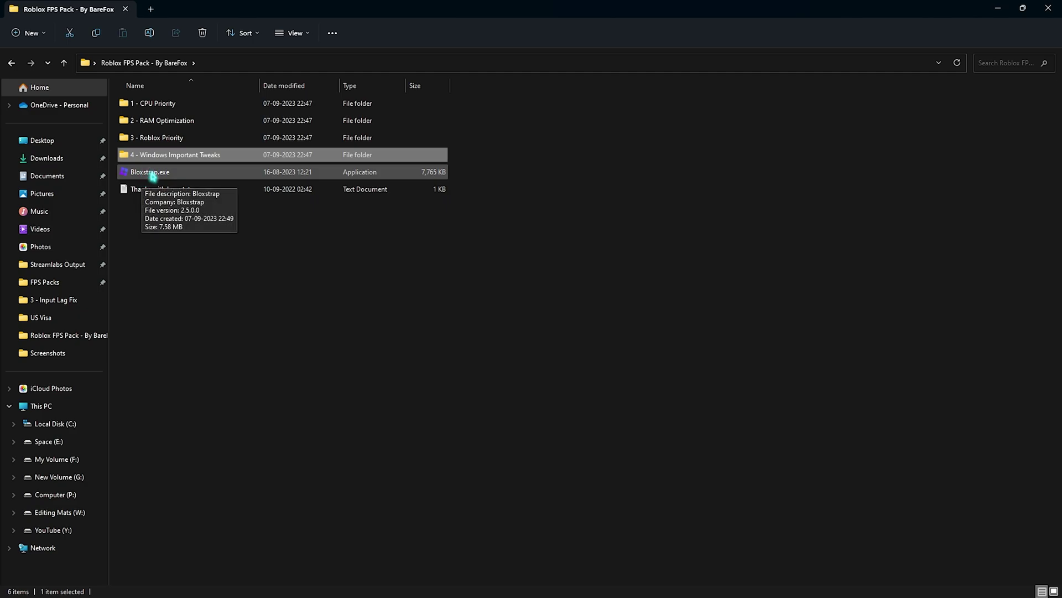
pyautogui.click(153, 176)
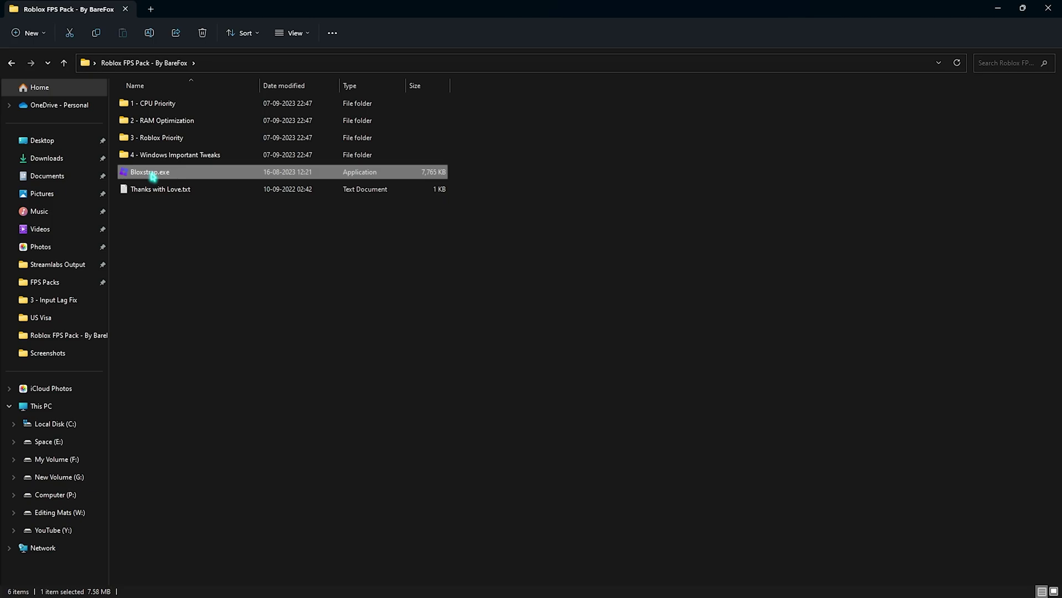
pyautogui.rightClick(153, 176)
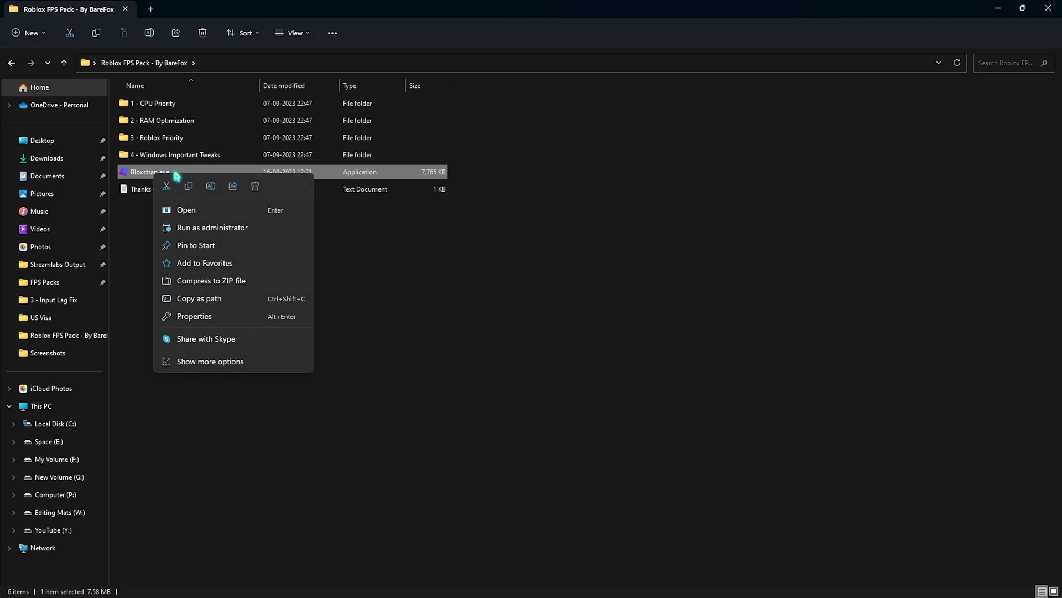
pyautogui.click(209, 229)
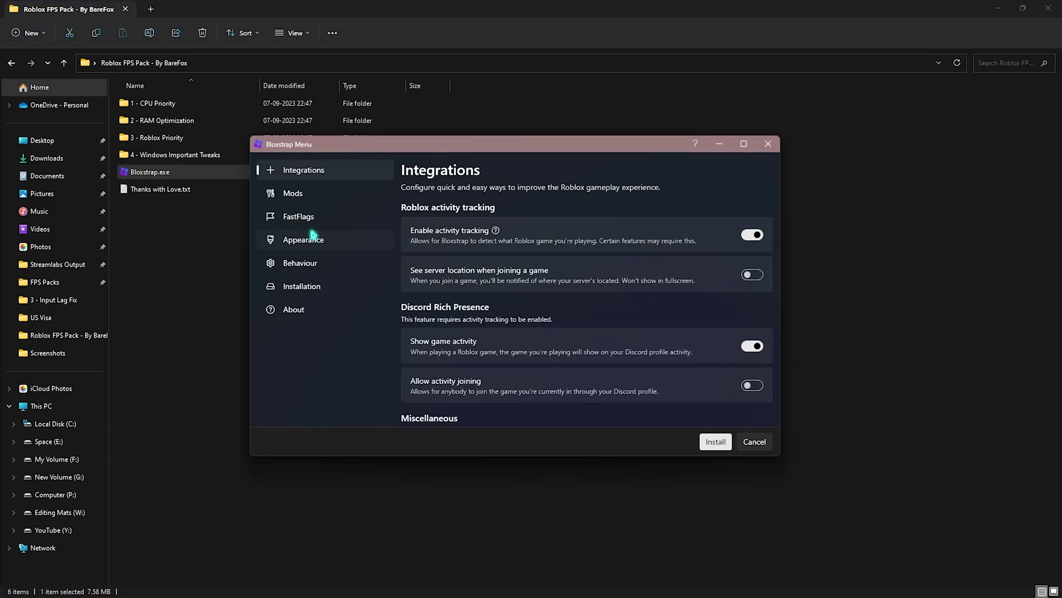
# Step: In FastFlags, change the framerate limit from 240 to 9999 and force Voxel (Phase 1) lighting
pyautogui.click(289, 223)
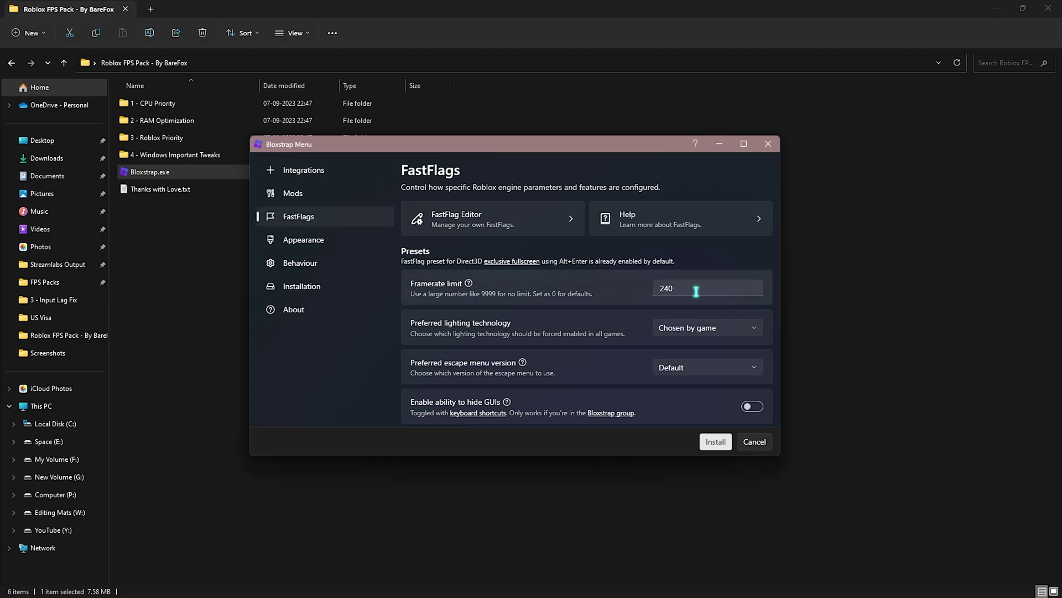
pyautogui.moveTo(696, 291); pyautogui.dragTo(657, 291)
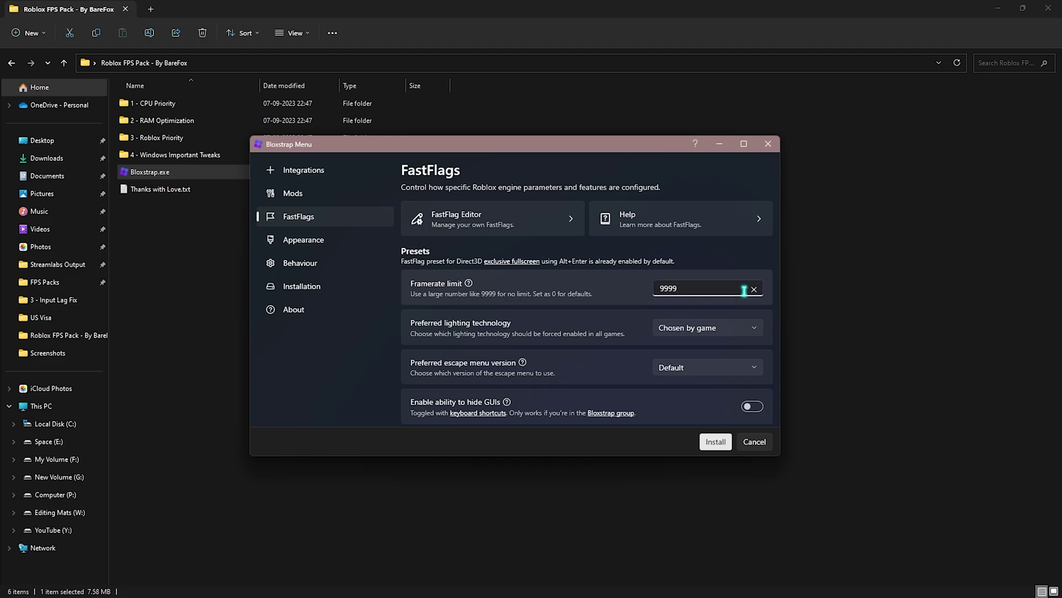
pyautogui.click(679, 302)
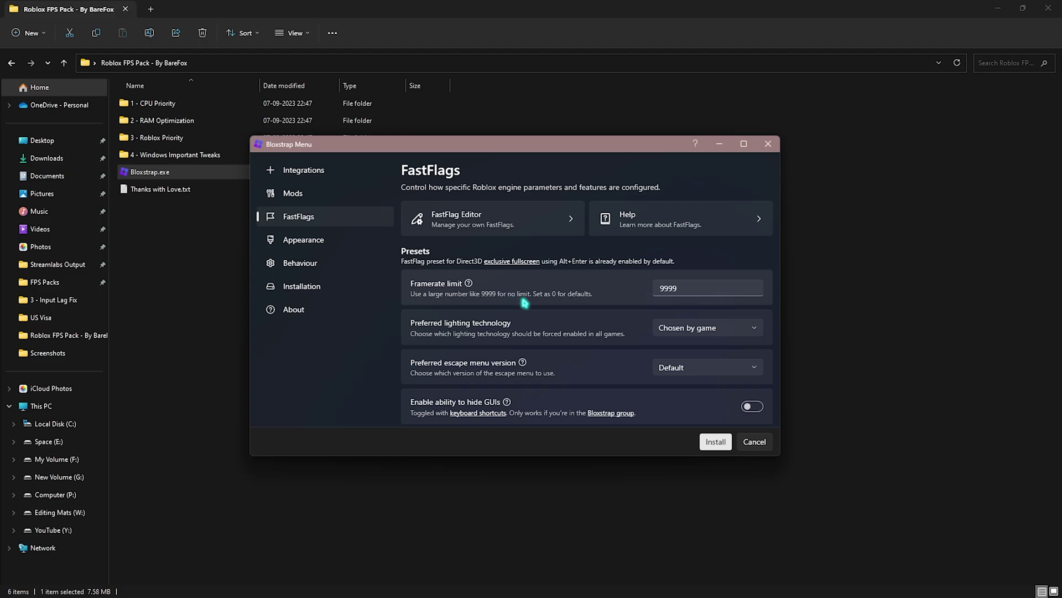
pyautogui.scroll(-1, 487, 301)
pyautogui.click(696, 307)
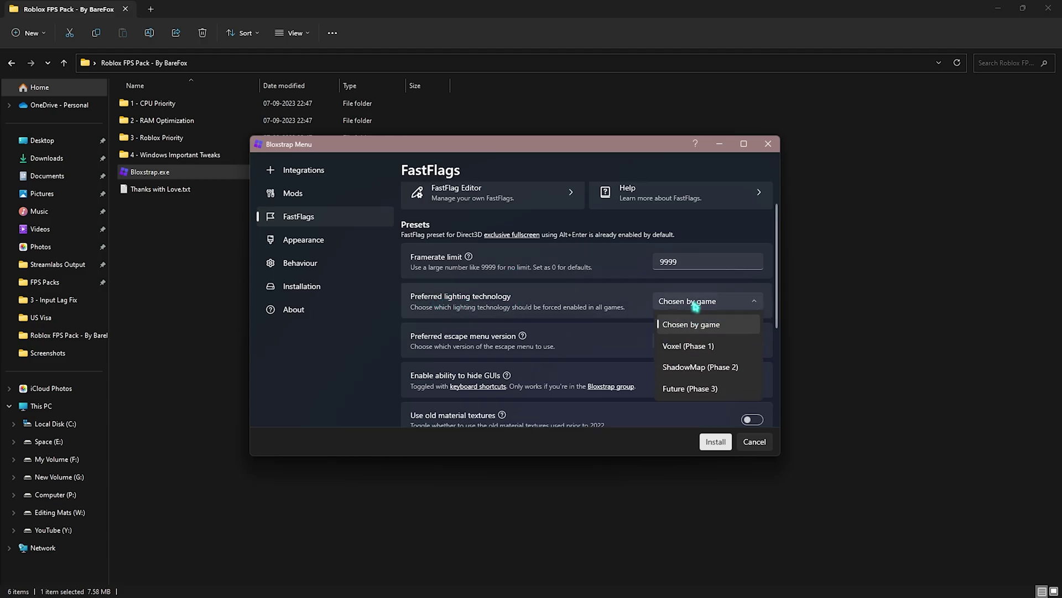
pyautogui.click(693, 349)
# Step: Use the Version 1 (2015) escape menu and turn on old material textures and hideable GUIs
pyautogui.scroll(-1, 498, 310)
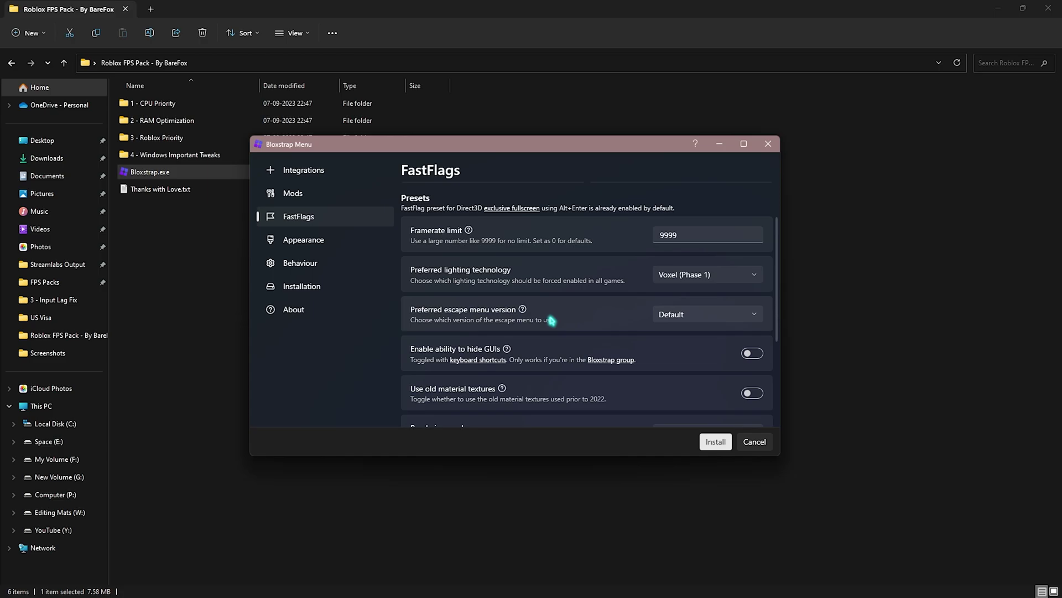
pyautogui.click(707, 314)
pyautogui.click(694, 354)
pyautogui.scroll(-1, 547, 294)
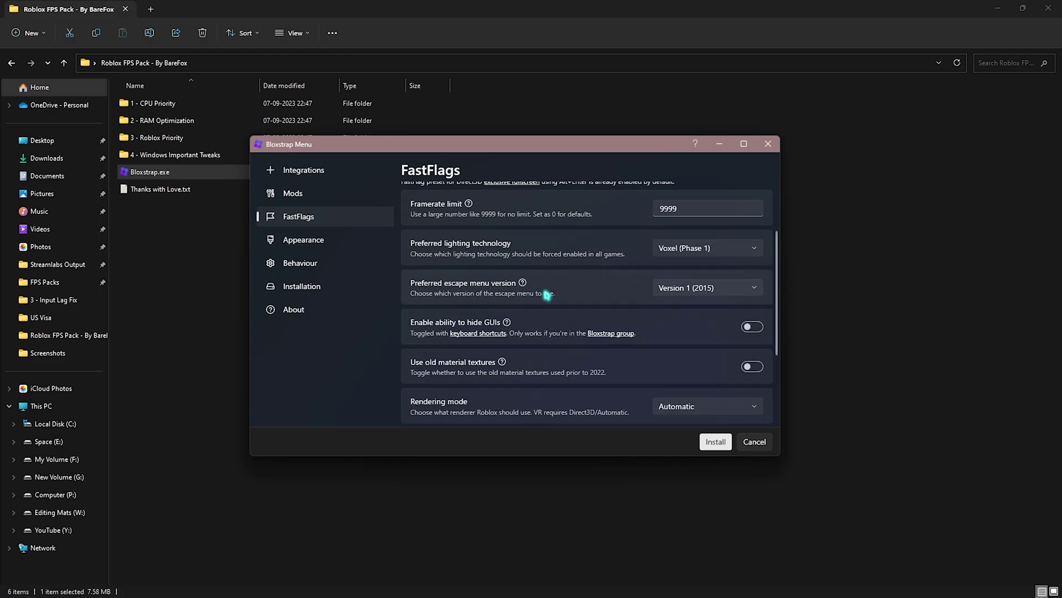
pyautogui.scroll(-1, 545, 296)
pyautogui.click(744, 340)
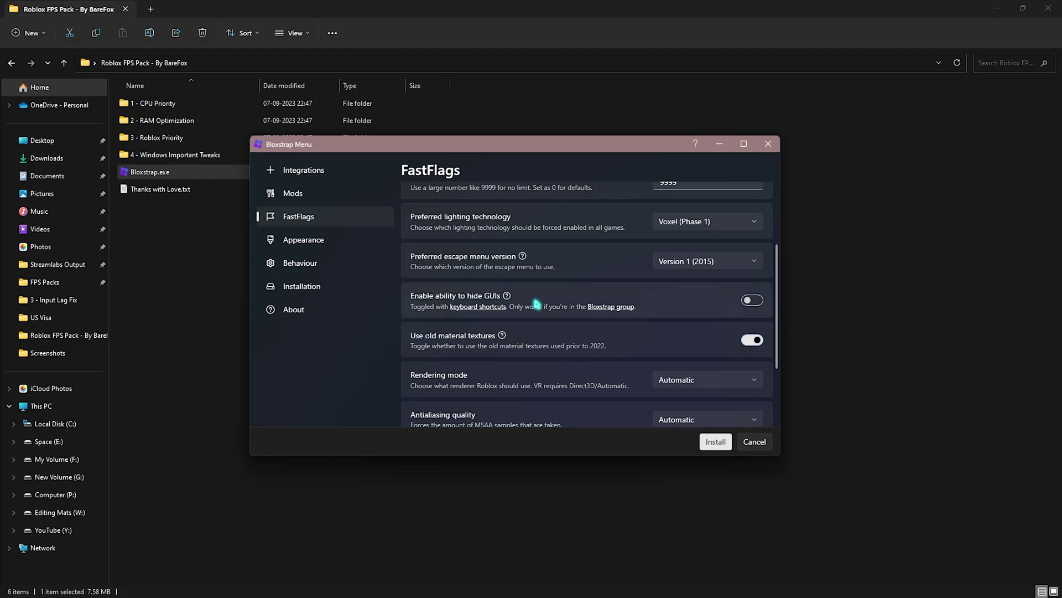
pyautogui.click(748, 300)
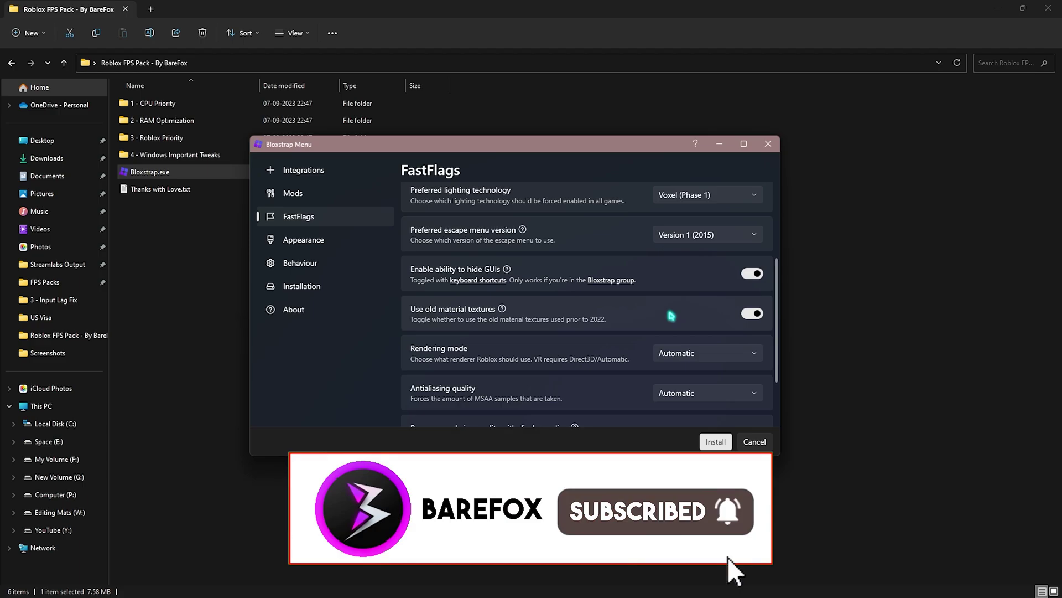
pyautogui.scroll(-2, 609, 332)
# Step: Set the Bloxstrap rendering mode to OpenGL
pyautogui.click(690, 326)
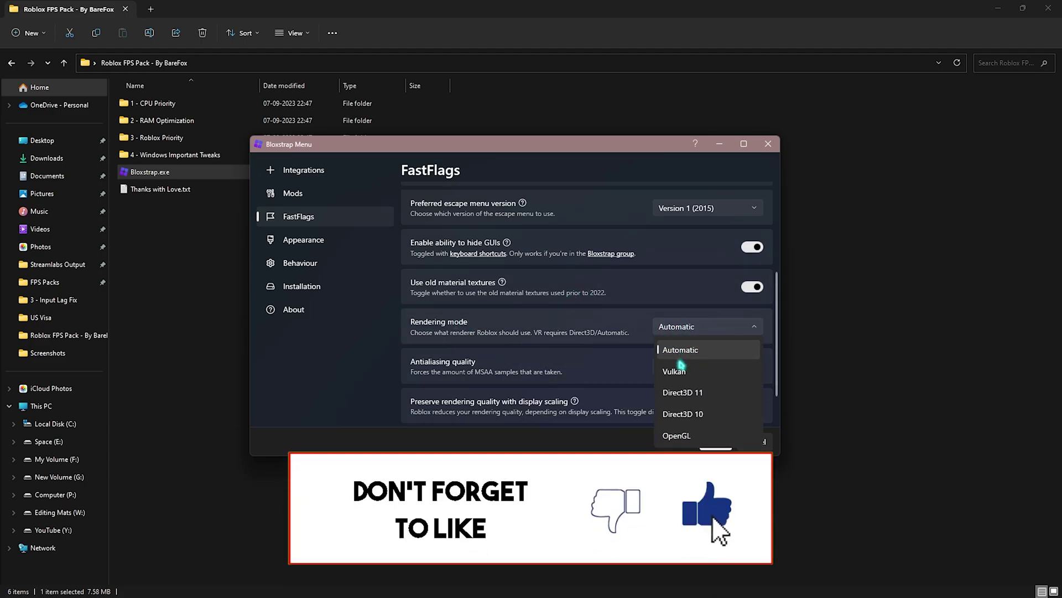
pyautogui.click(675, 370)
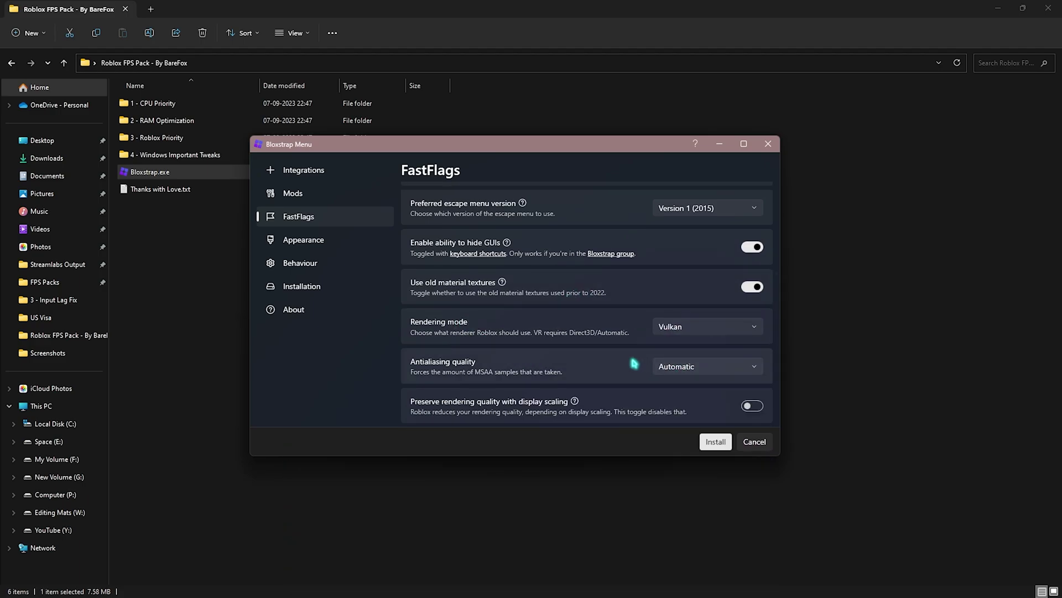
pyautogui.click(686, 327)
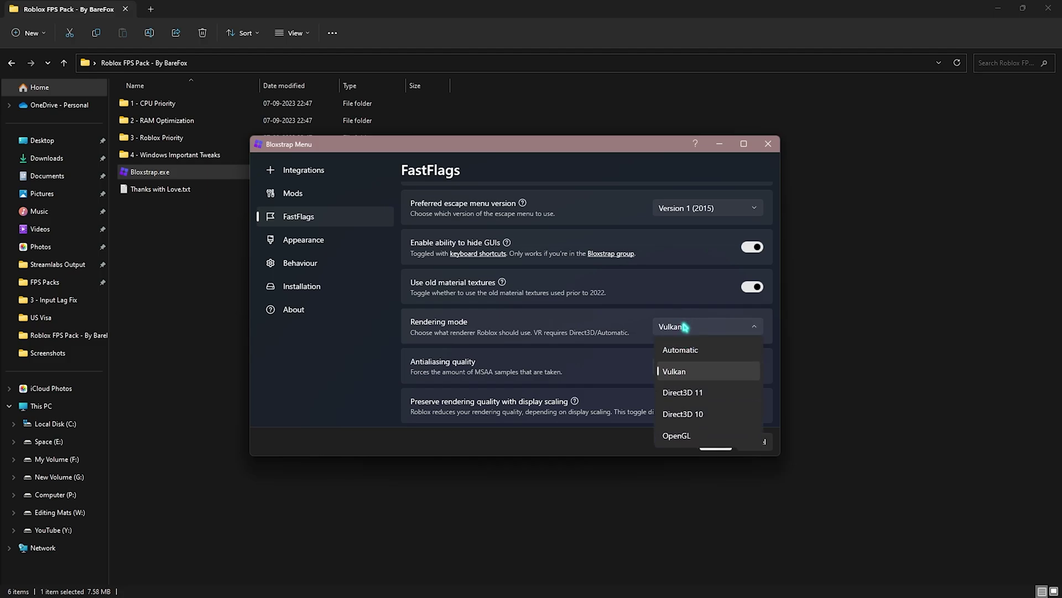
pyautogui.click(679, 432)
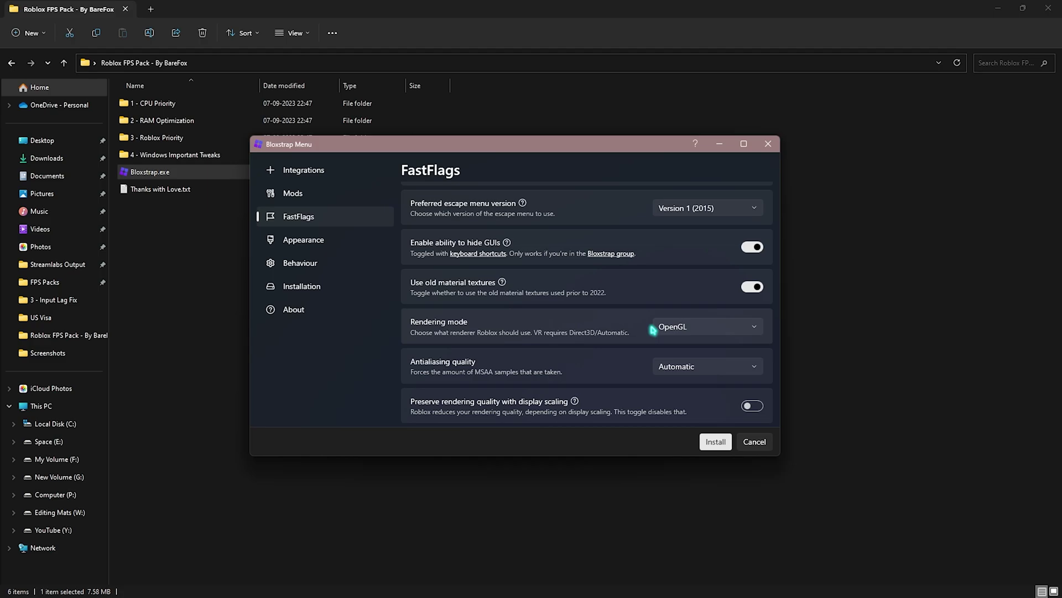
pyautogui.click(699, 331)
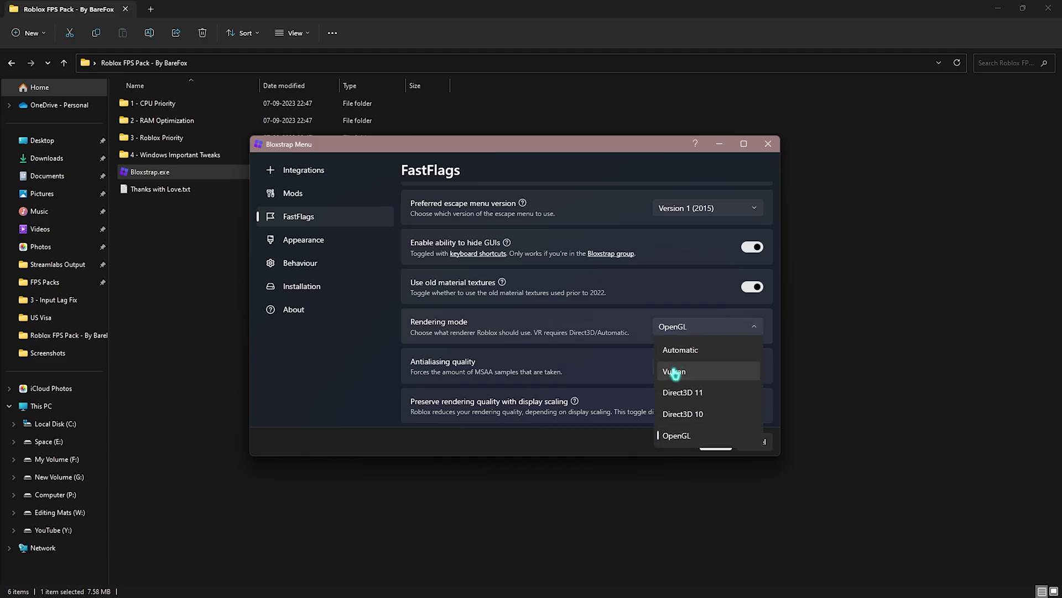
pyautogui.click(617, 332)
# Step: Set antialiasing quality to 1x MSAA
pyautogui.scroll(-1, 531, 354)
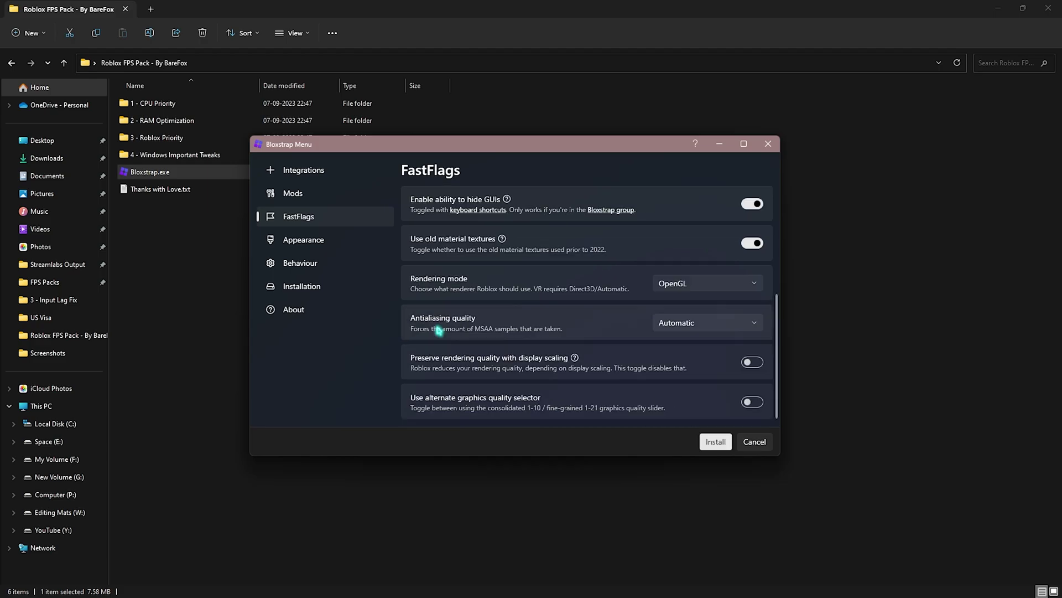
pyautogui.click(668, 324)
pyautogui.click(667, 325)
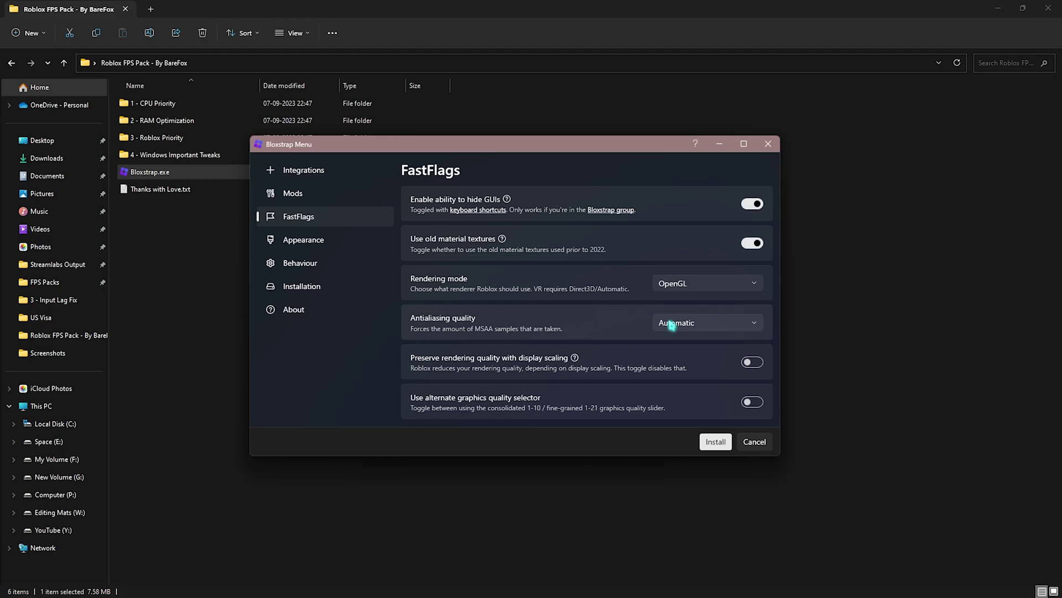
pyautogui.click(668, 324)
pyautogui.click(676, 345)
pyautogui.click(680, 326)
pyautogui.click(677, 367)
# Step: Enable display-scaling quality preservation and the alternate graphics quality selector, then start installing
pyautogui.click(752, 362)
pyautogui.click(756, 408)
pyautogui.click(717, 443)
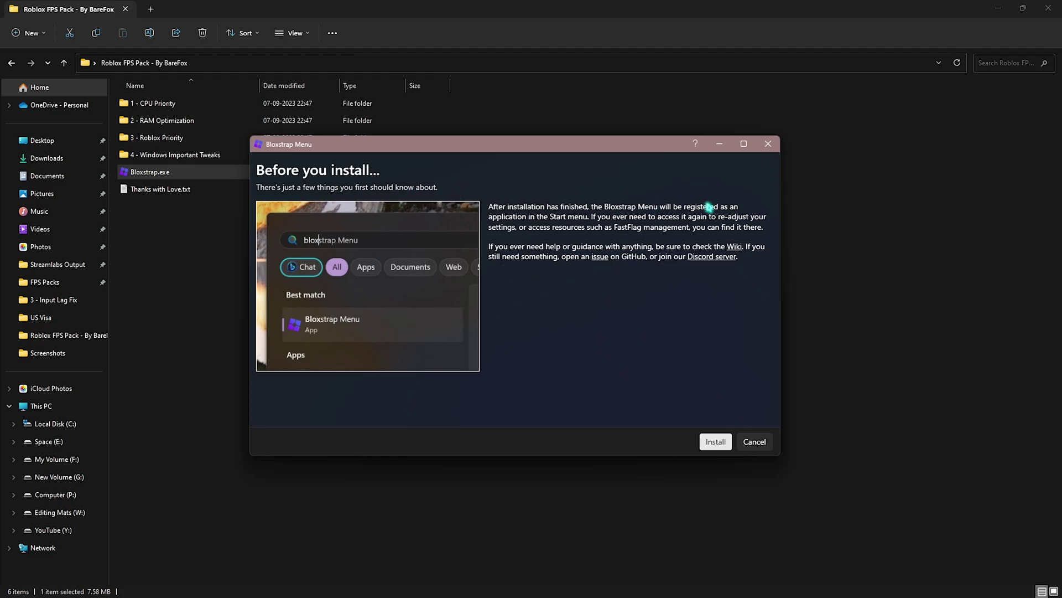
# Step: Confirm the Bloxstrap install, launch a Roblox match, walk forward, and bring up the in-game menu
pyautogui.click(717, 443)
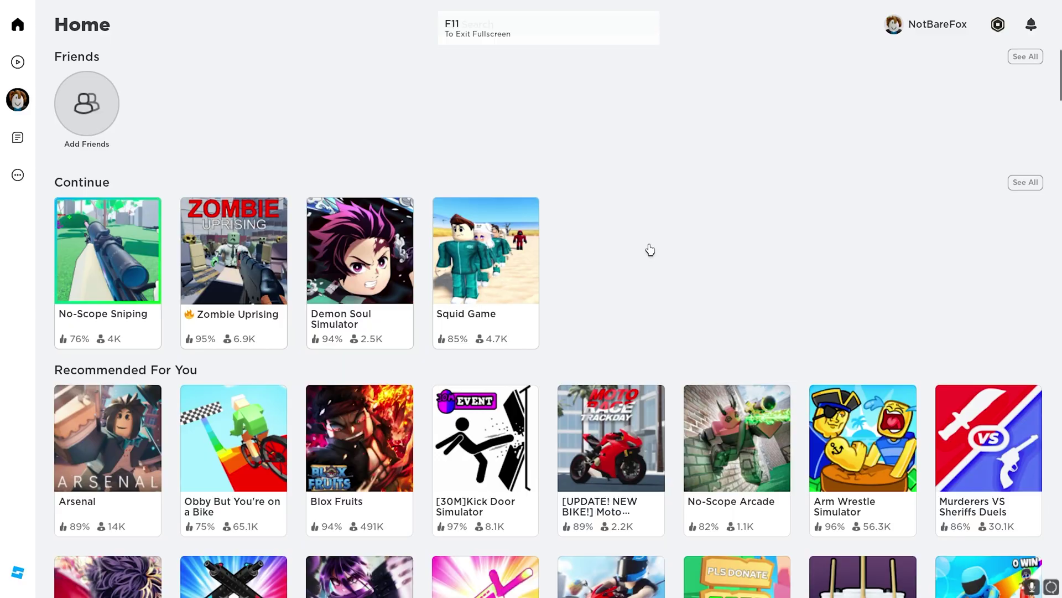
pyautogui.scroll(-5, 344, 372)
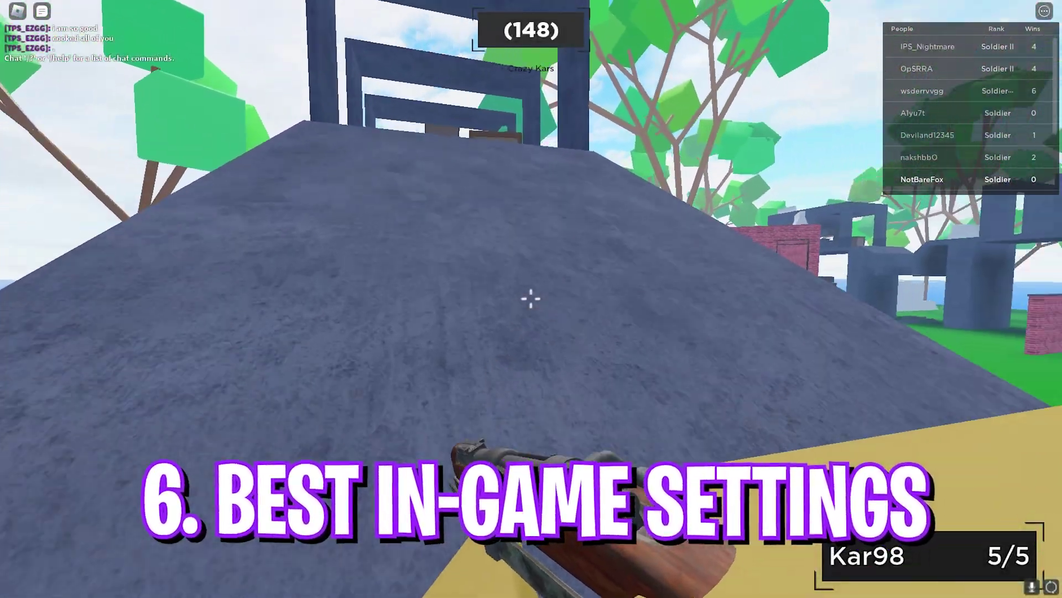
pyautogui.press('w')
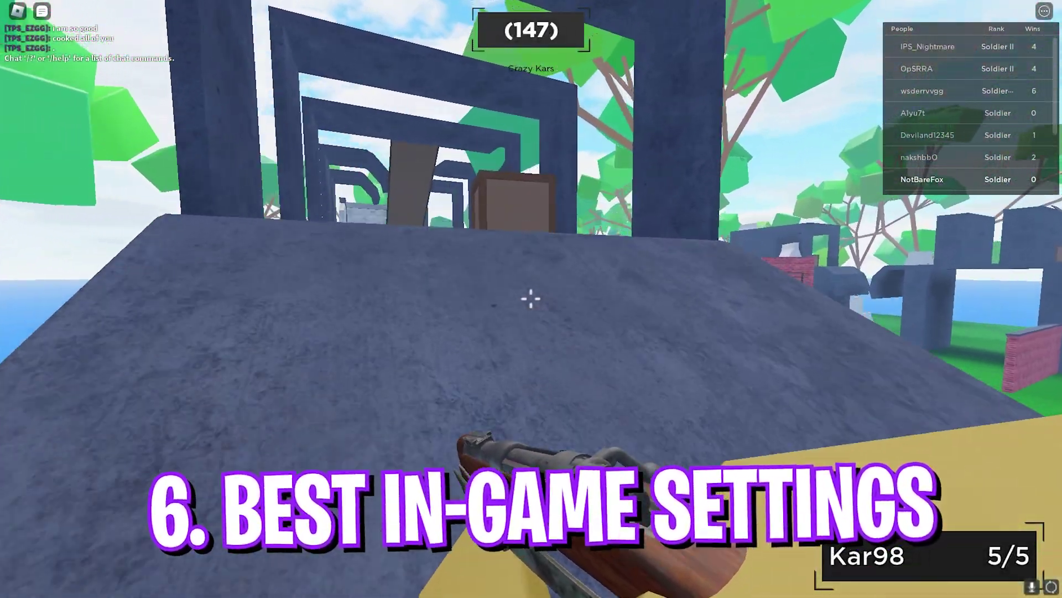
pyautogui.press('Escape')
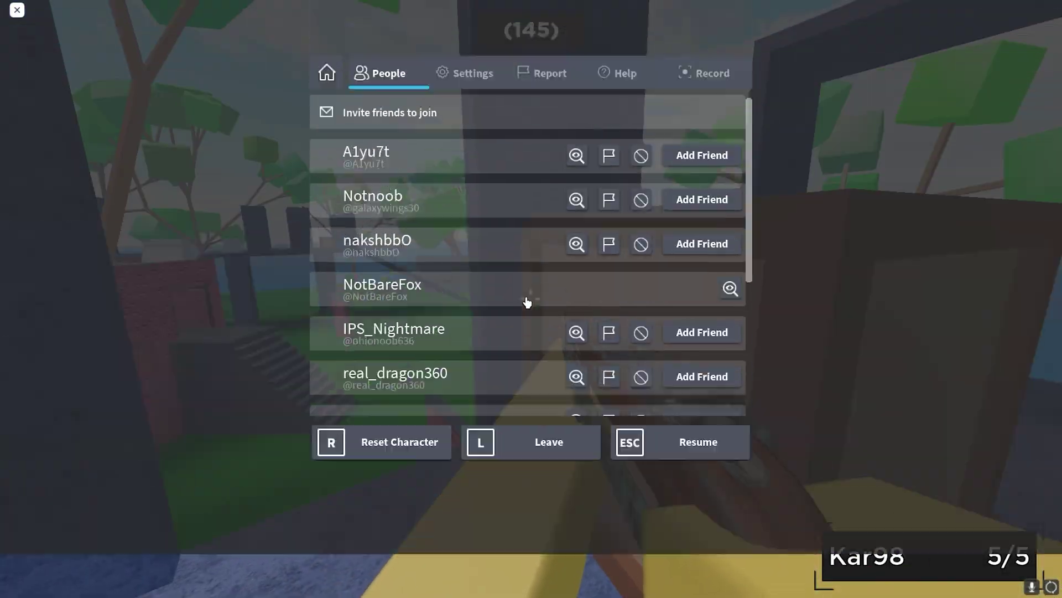
# Step: In Roblox settings, mute the volume, drop Graphics Quality to minimum, toggle performance stats, then resume
pyautogui.click(476, 122)
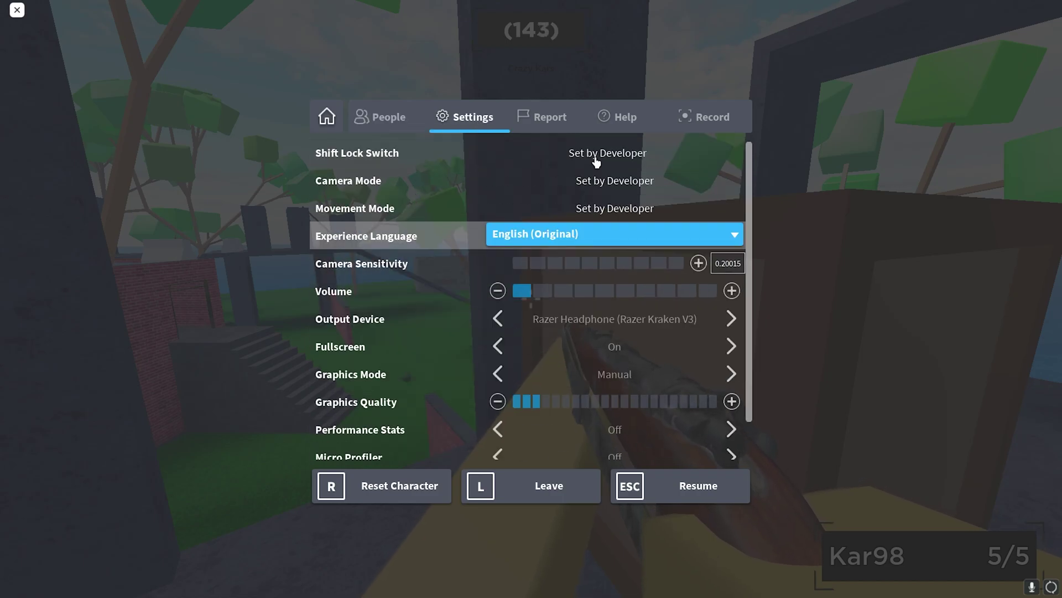
pyautogui.click(497, 290)
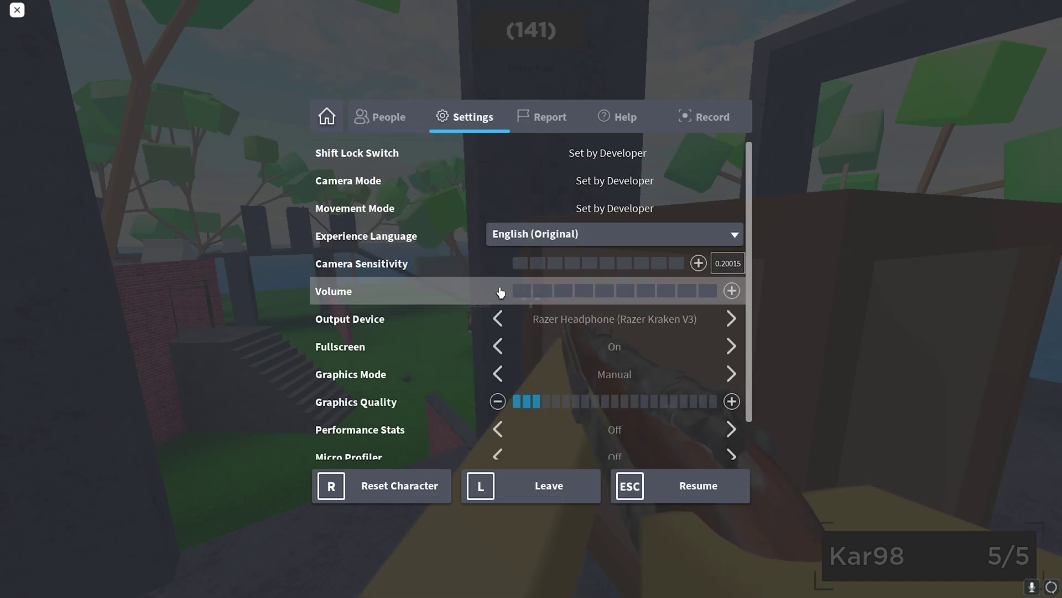
pyautogui.scroll(-2, 458, 315)
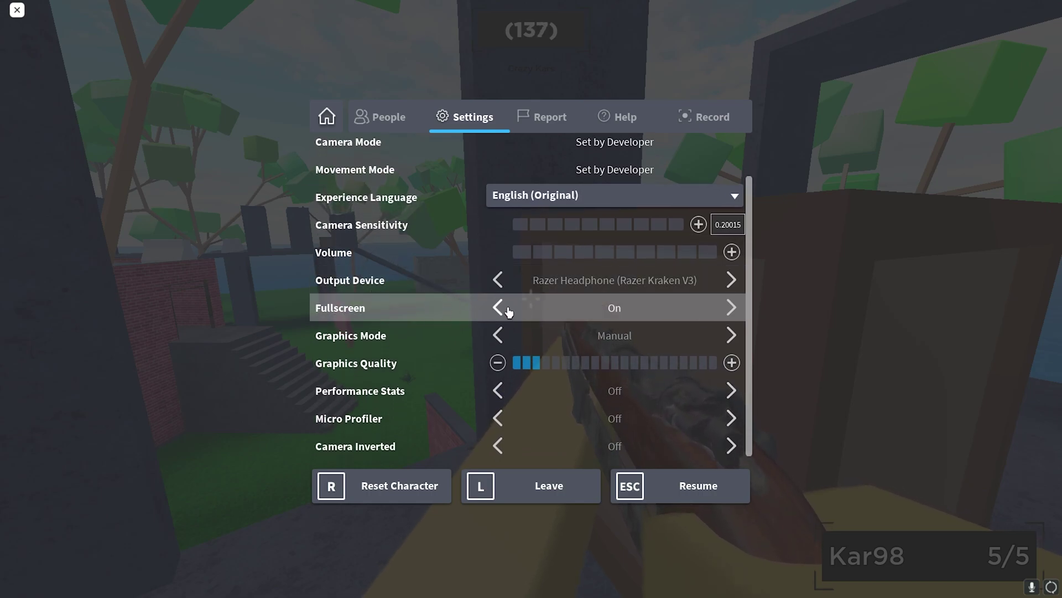
pyautogui.click(497, 362)
pyautogui.click(498, 362)
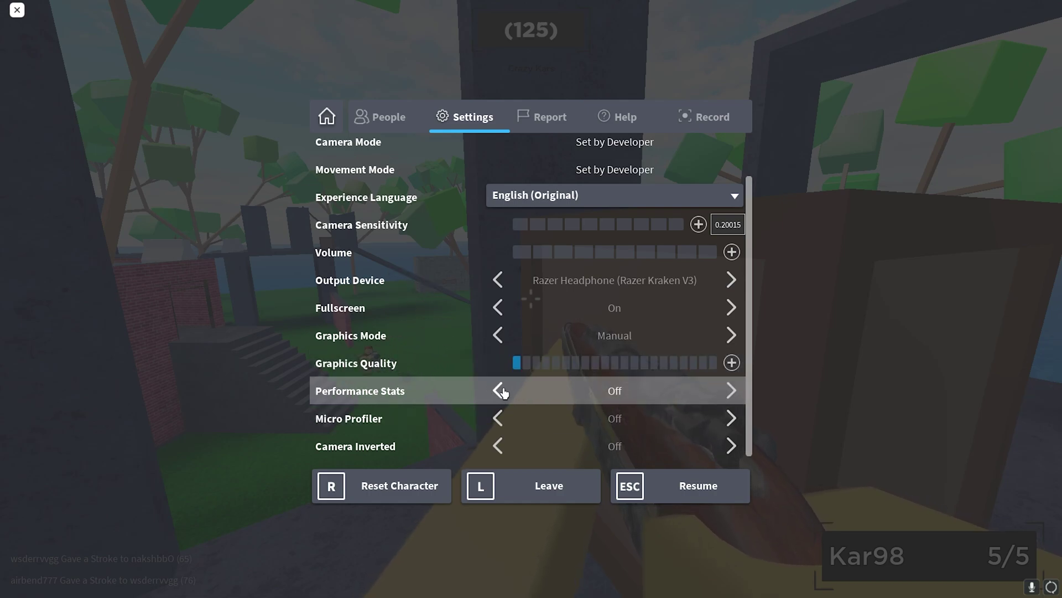
pyautogui.click(729, 391)
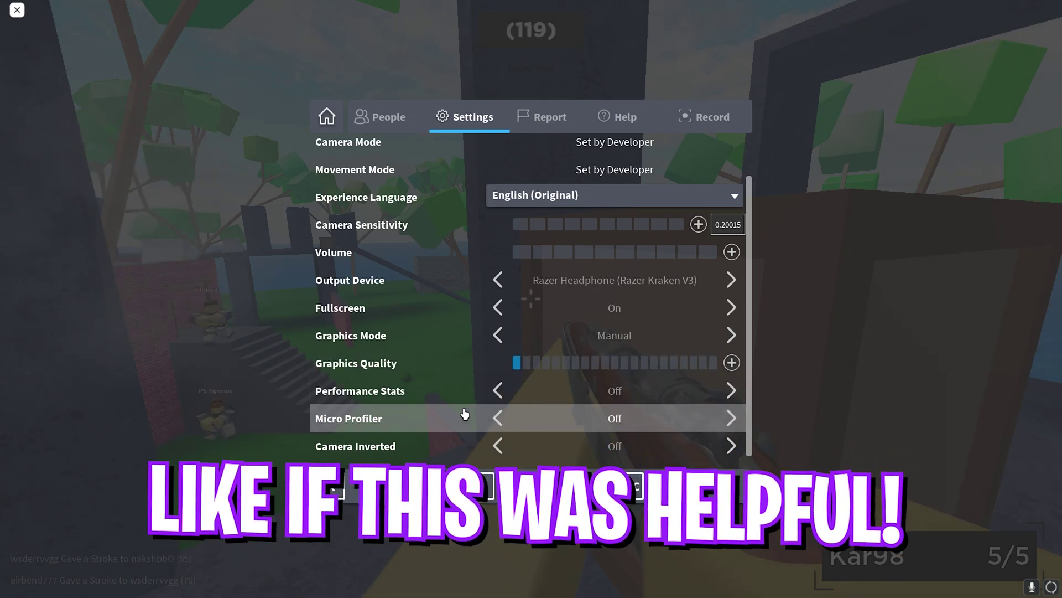
pyautogui.press('Escape')
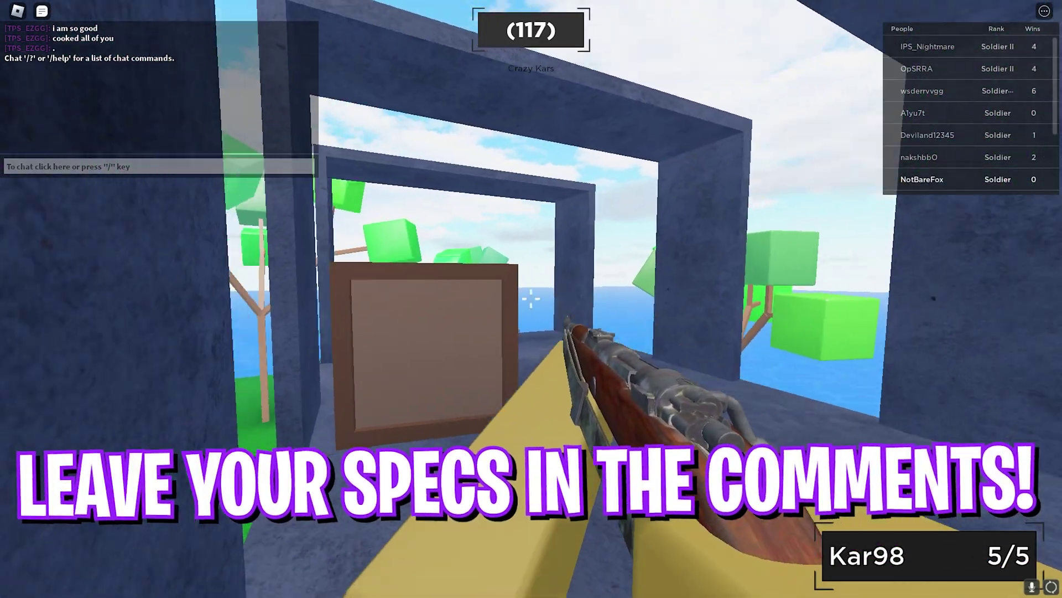
# Step: Fire three Kar98 shots at opponents in the match, then bring up the in-game menu
pyautogui.press('Escape')
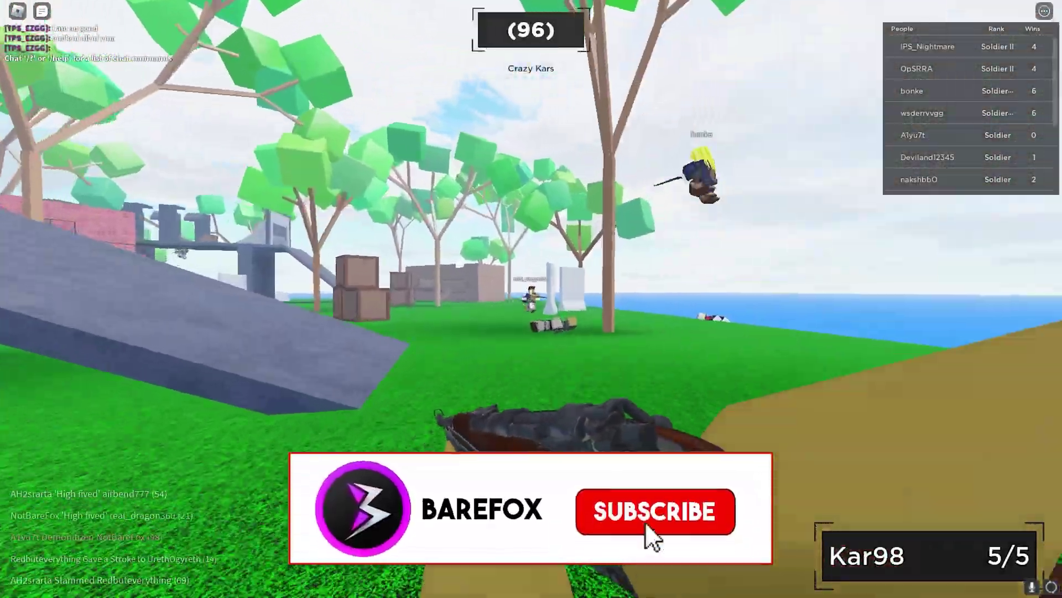
pyautogui.click(532, 299)
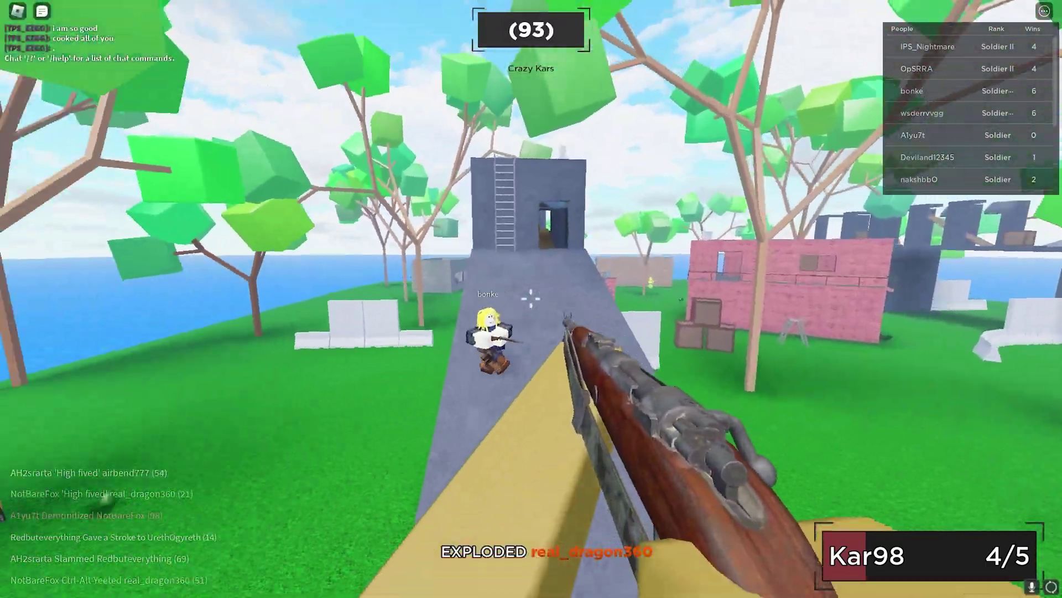
pyautogui.click(531, 299)
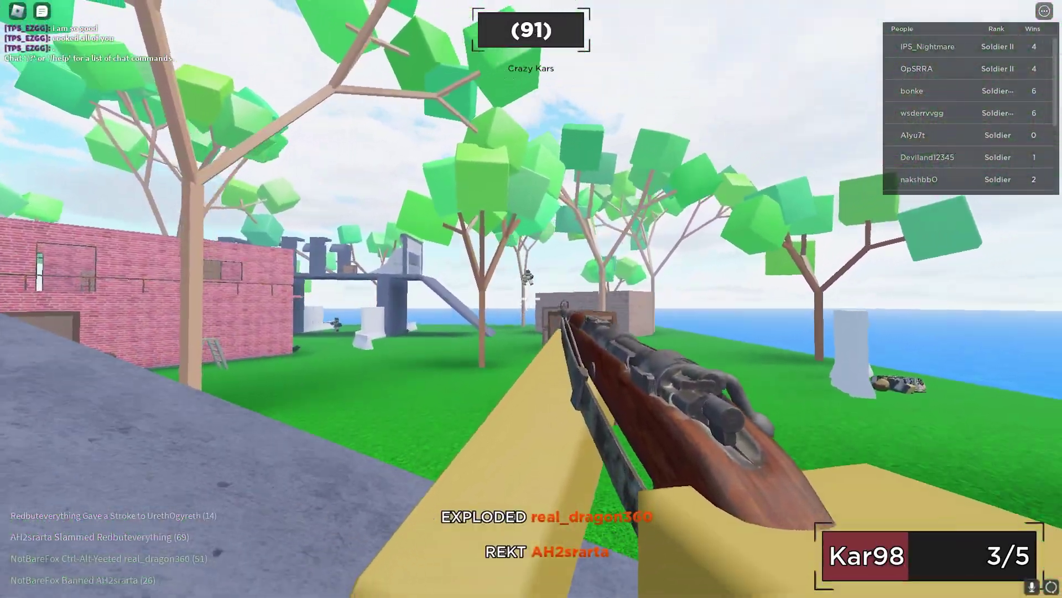
pyautogui.click(532, 299)
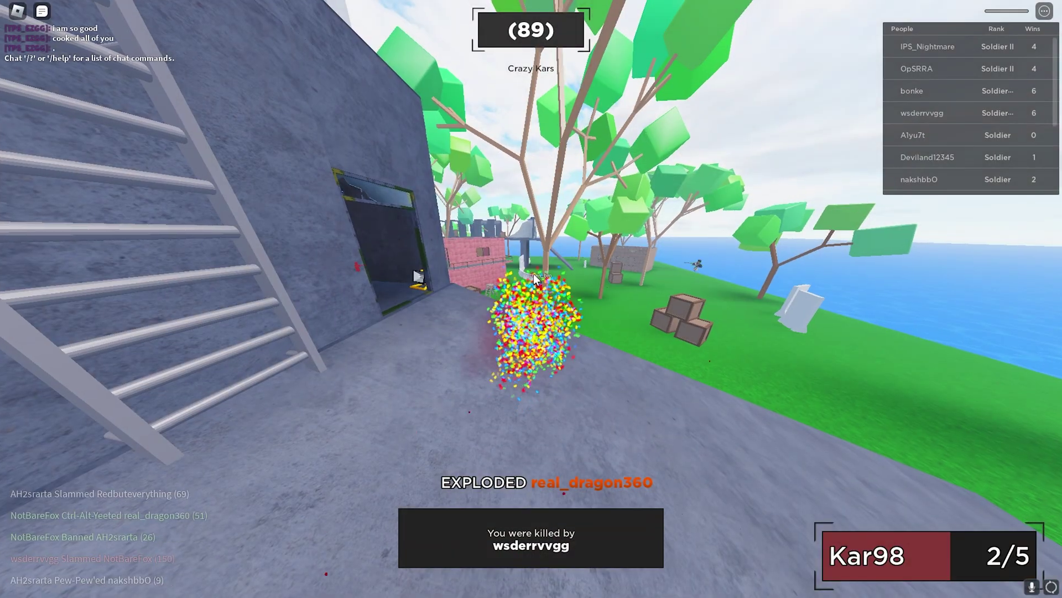
pyautogui.press('Escape')
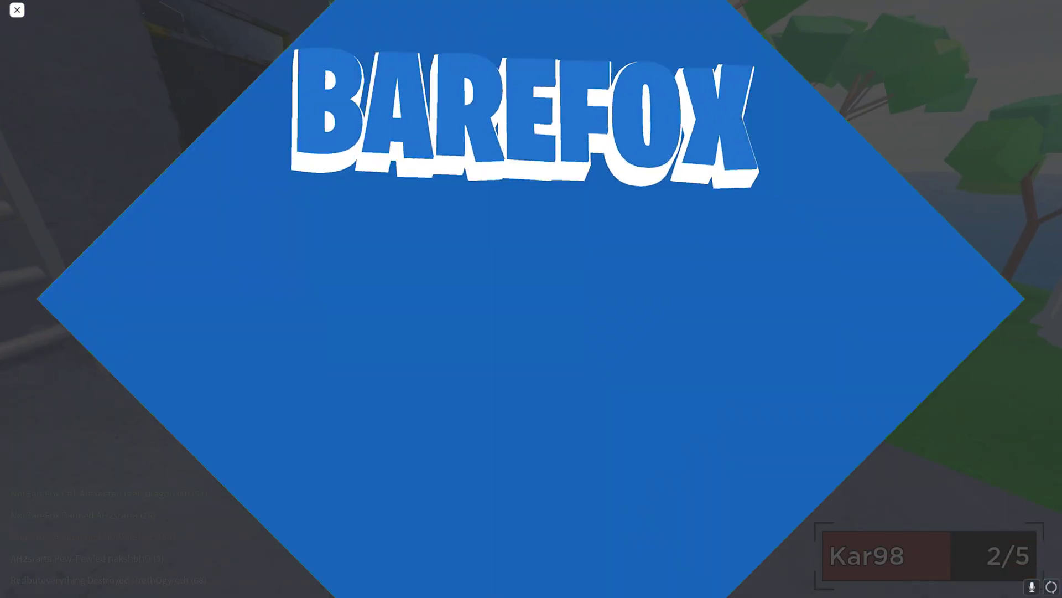